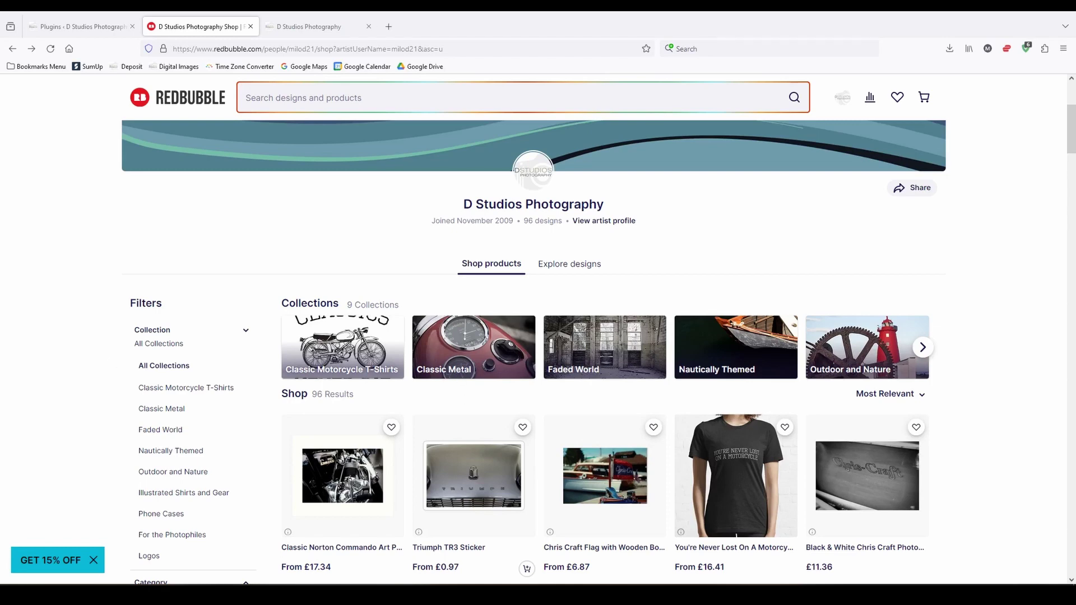
- Switch to the 'Plugins ‹ D Studios Photography' WordPress admin tab
left_click(62, 28)
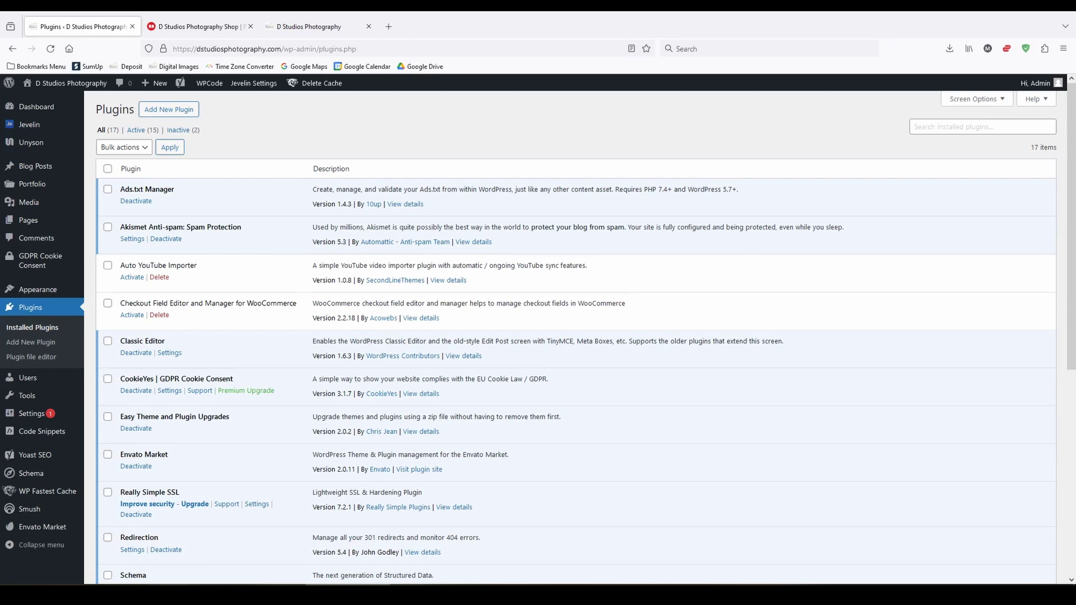
- Search the plugin directory for 'elementor' and install Elementor Website Builder
left_click(184, 114)
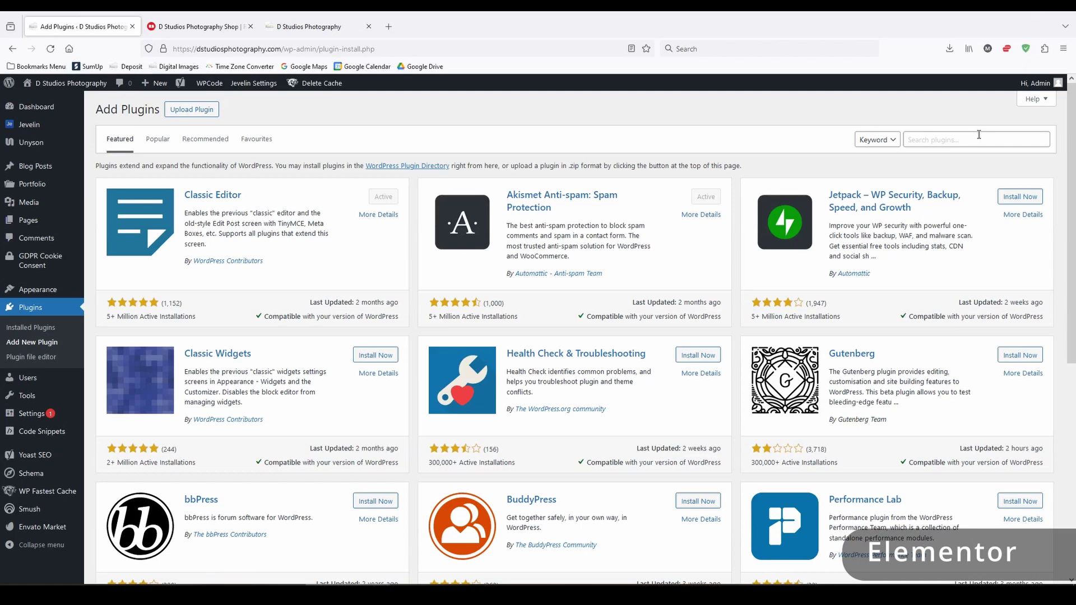
left_click(979, 135)
type("elementor")
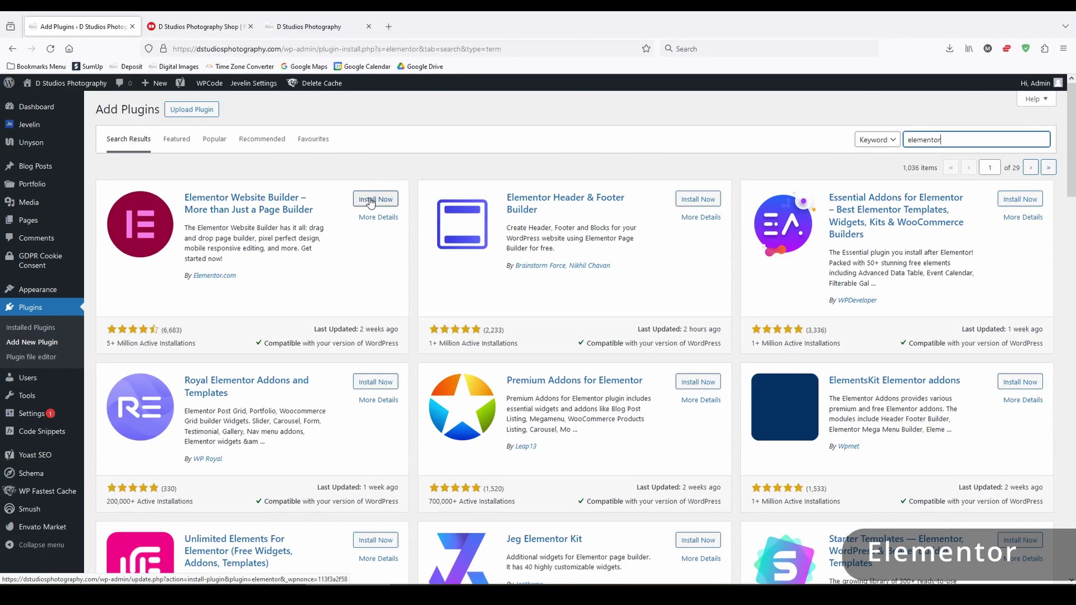
left_click(371, 199)
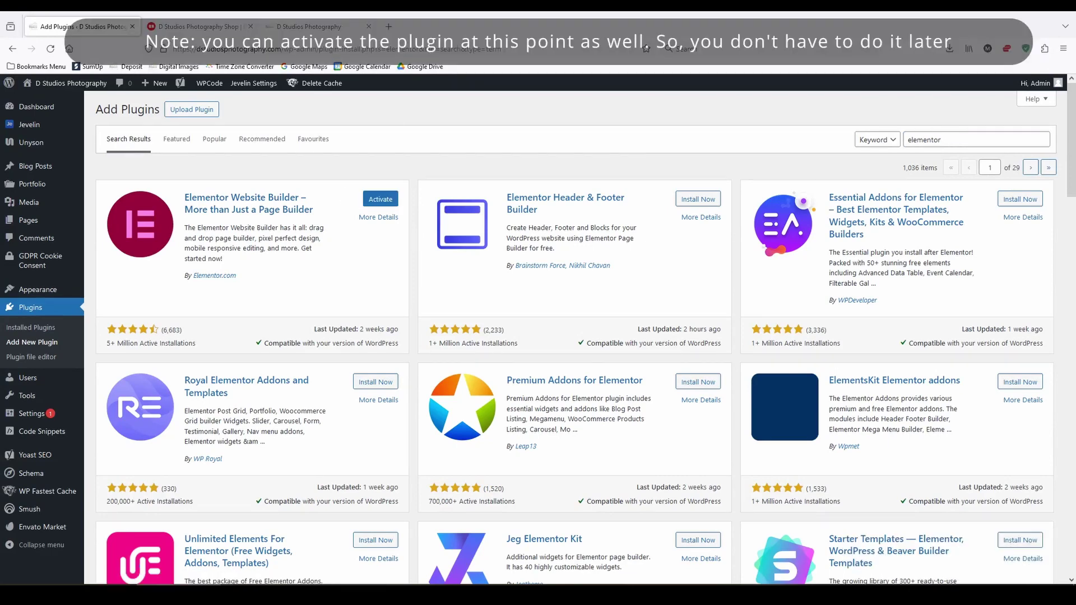
- Search for 'woocommerce' and install the WooCommerce plugin
double_click(945, 142)
type("wo")
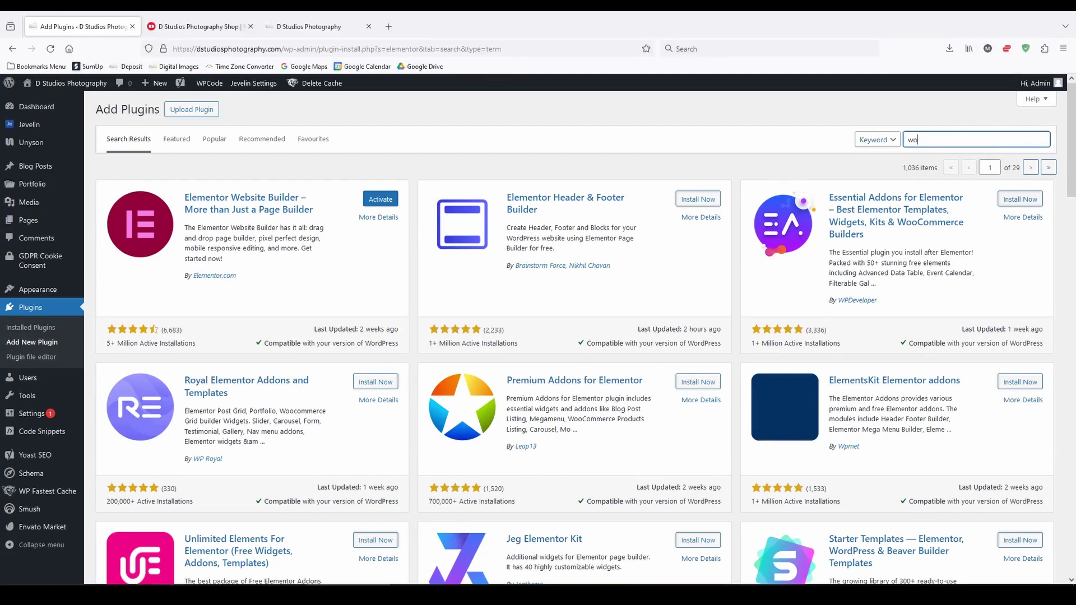
type("ocommerce")
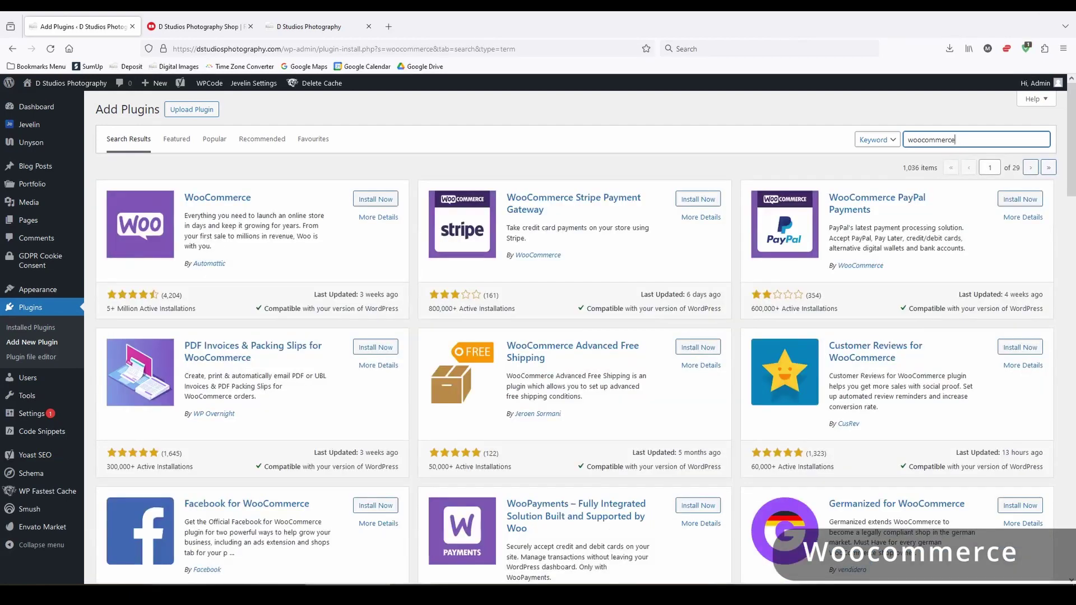
left_click(363, 201)
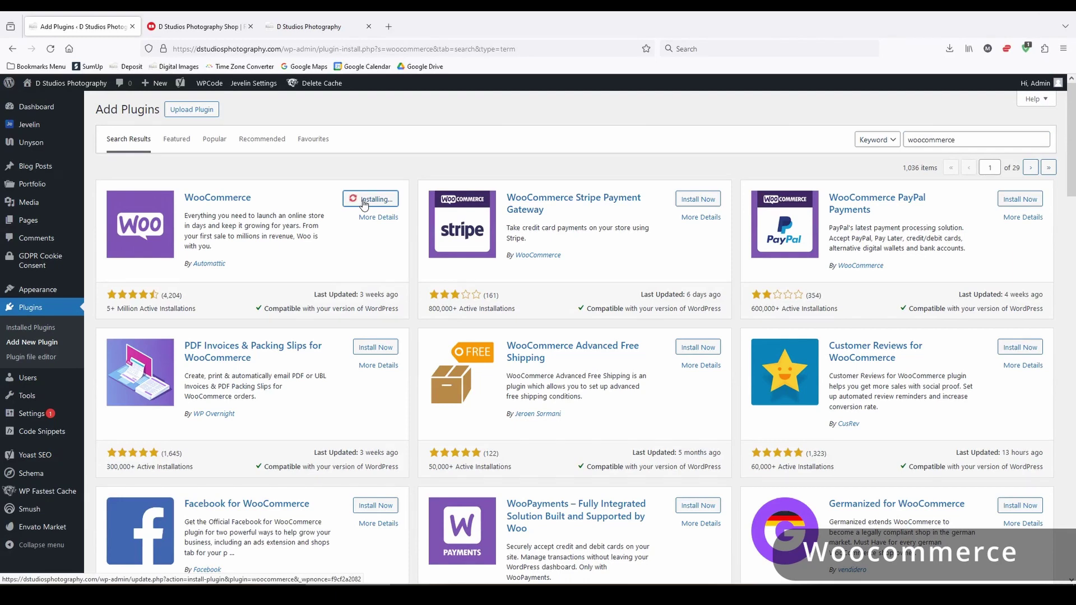
- Search for 'woolenator', install ShopLentor, and return to the installed plugins list
double_click(976, 139)
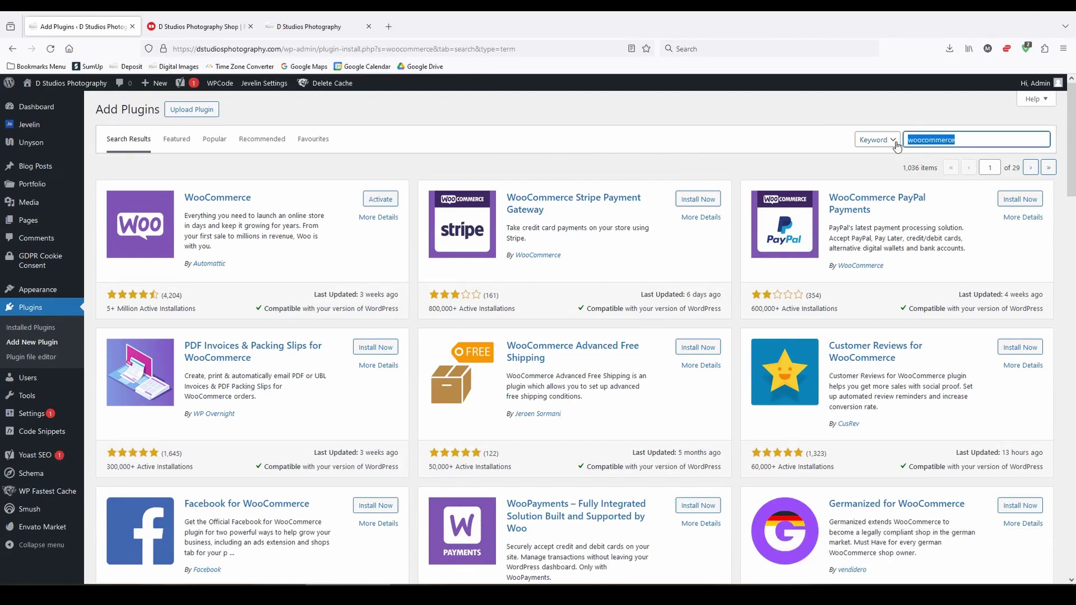
type("wool")
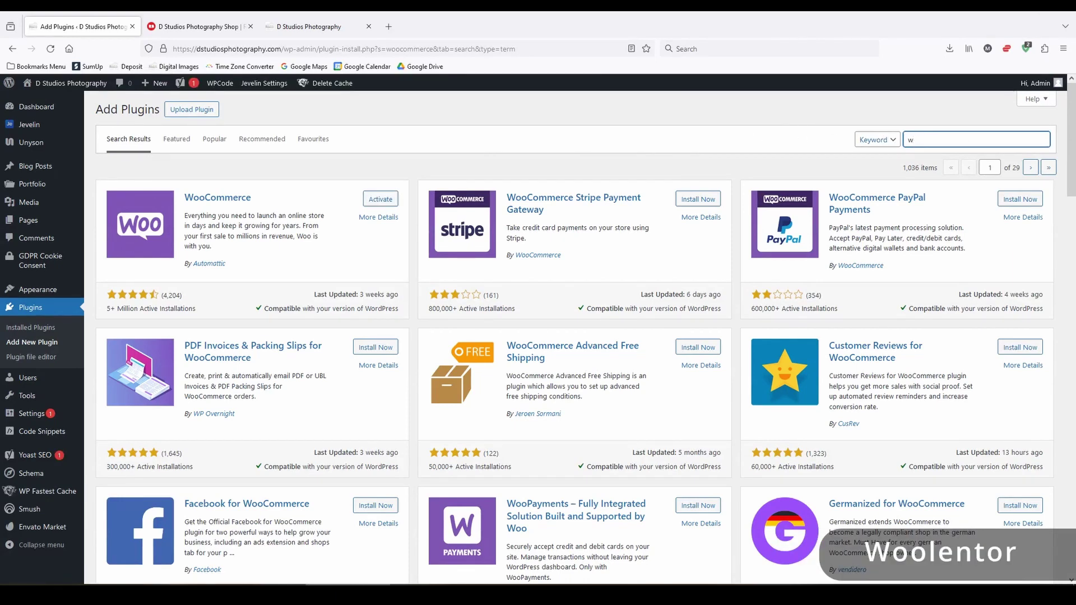
type("enator")
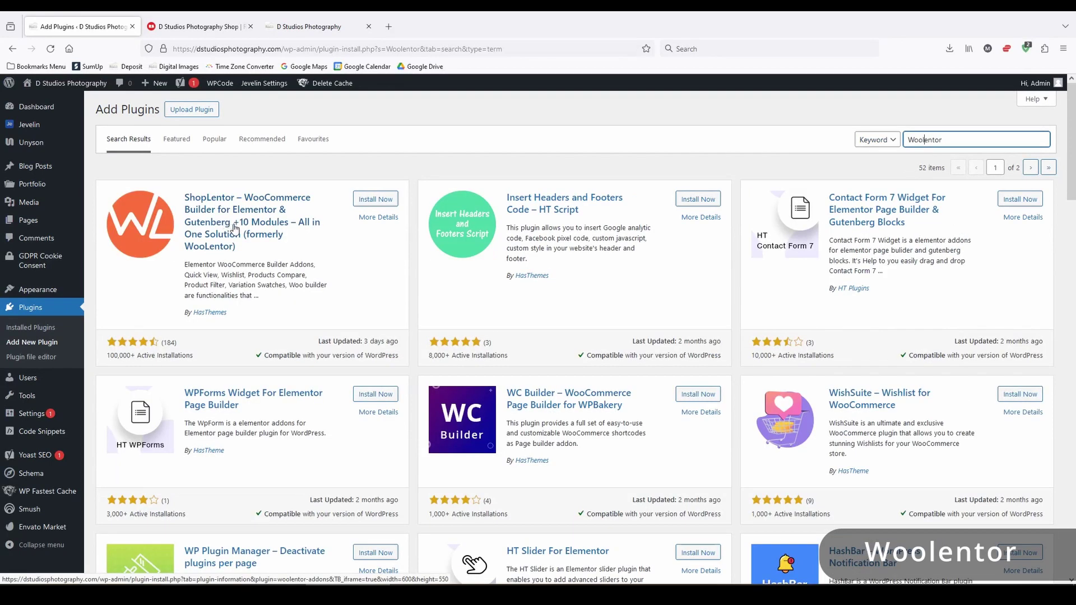
left_click(375, 200)
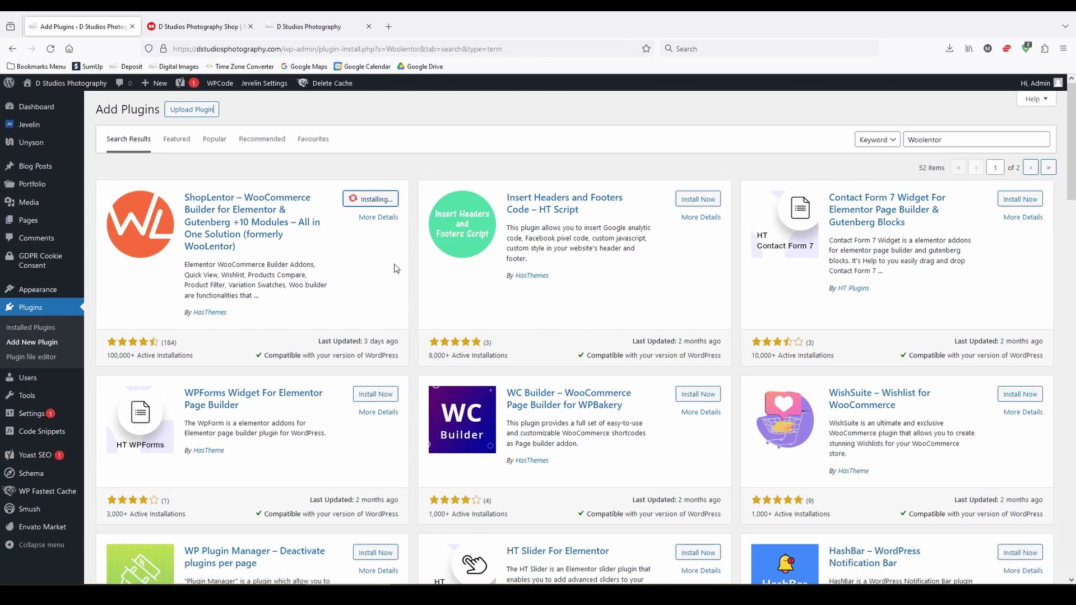
left_click(31, 327)
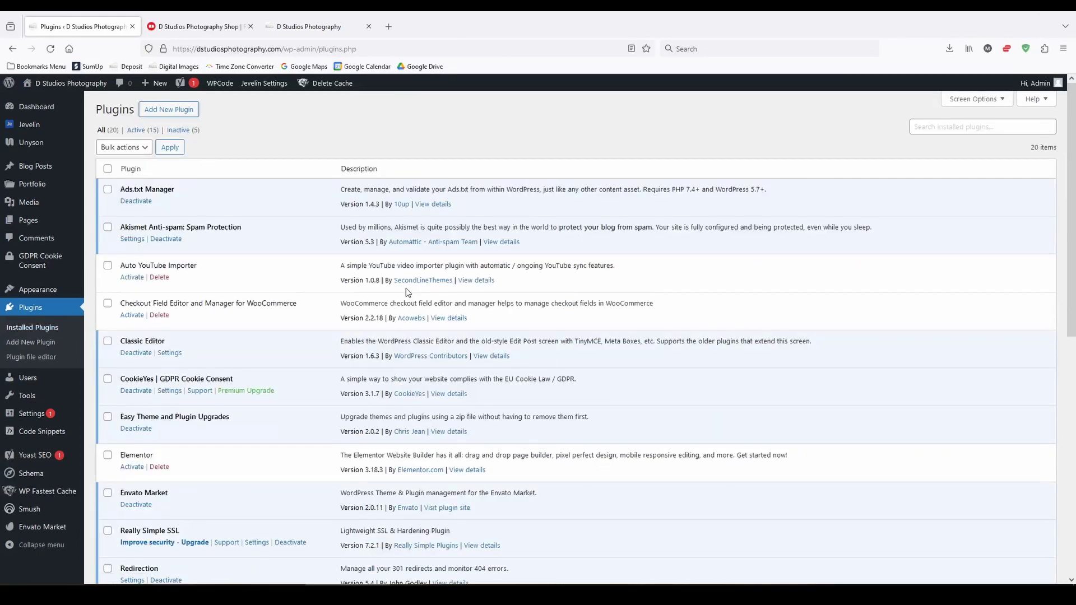
- Activate WooCommerce and ShopLentor, then go back to the Redbubble shop tab
scroll(405, 288, "down", 8)
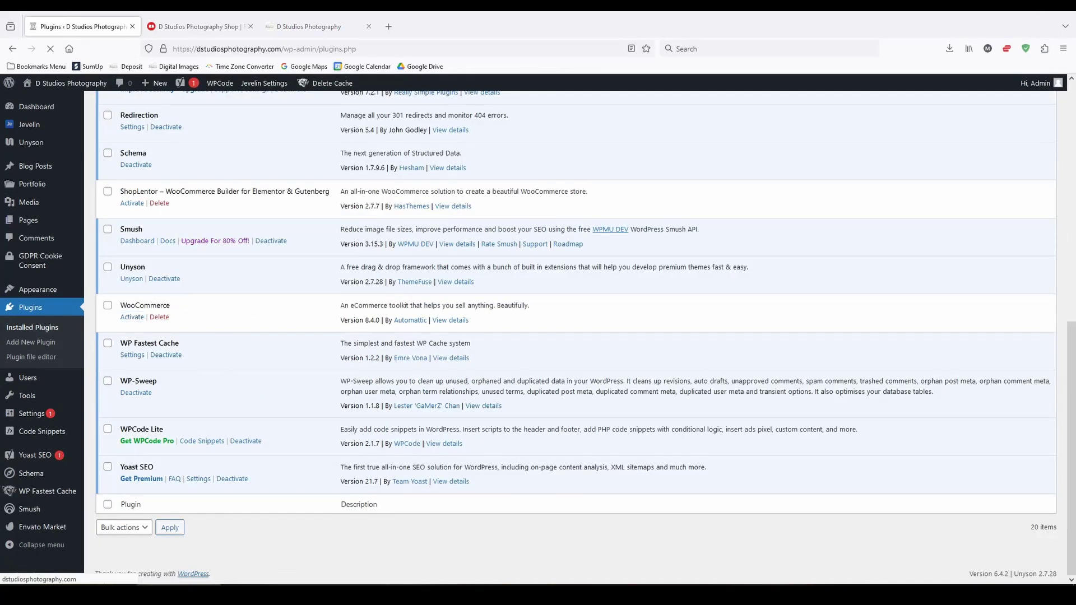
left_click(226, 241)
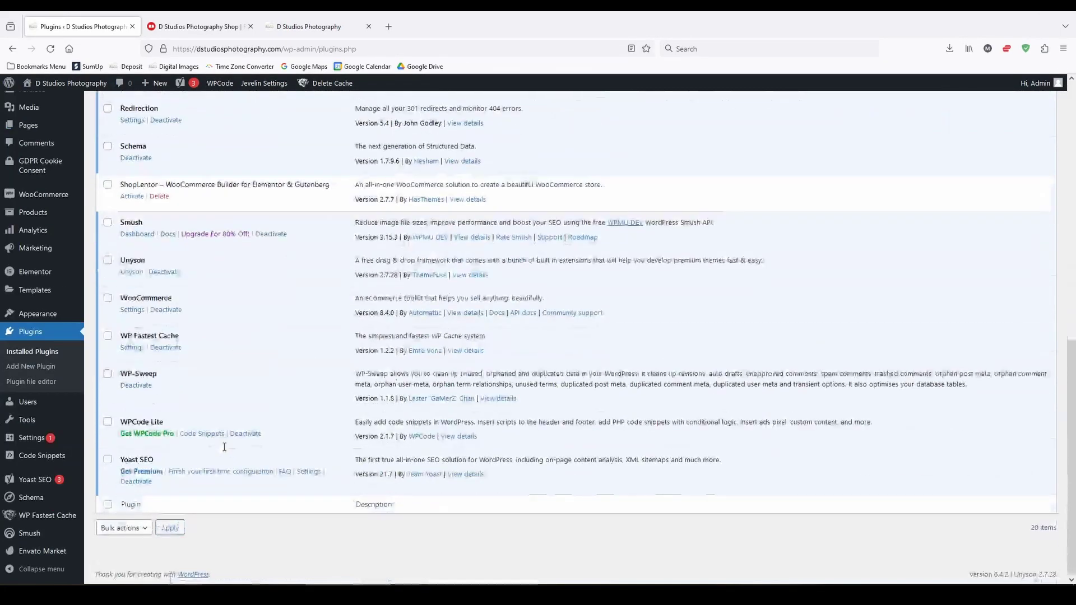
left_click(132, 196)
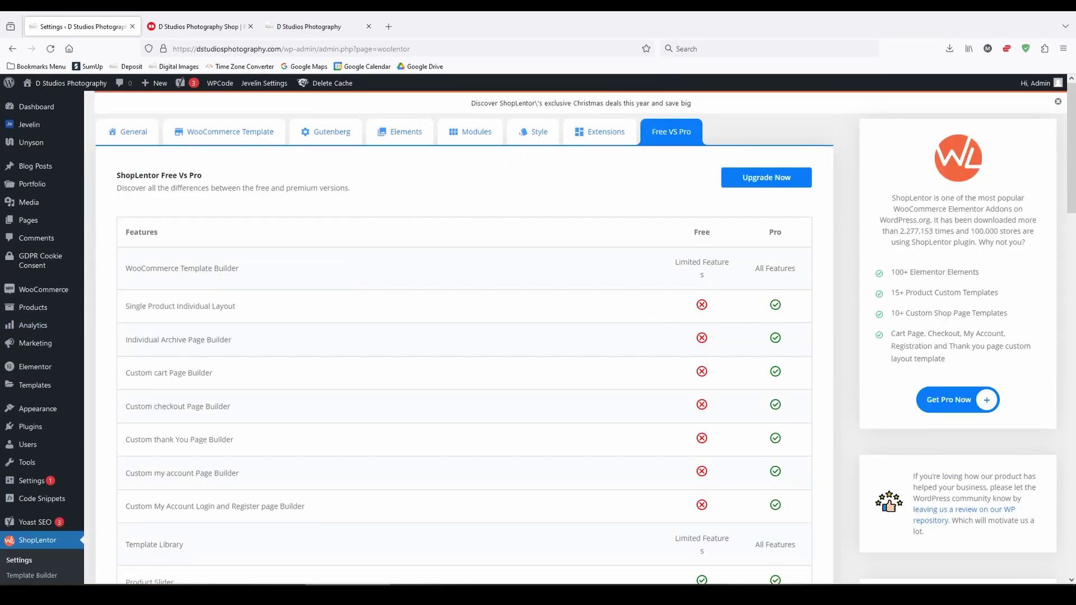
left_click(183, 26)
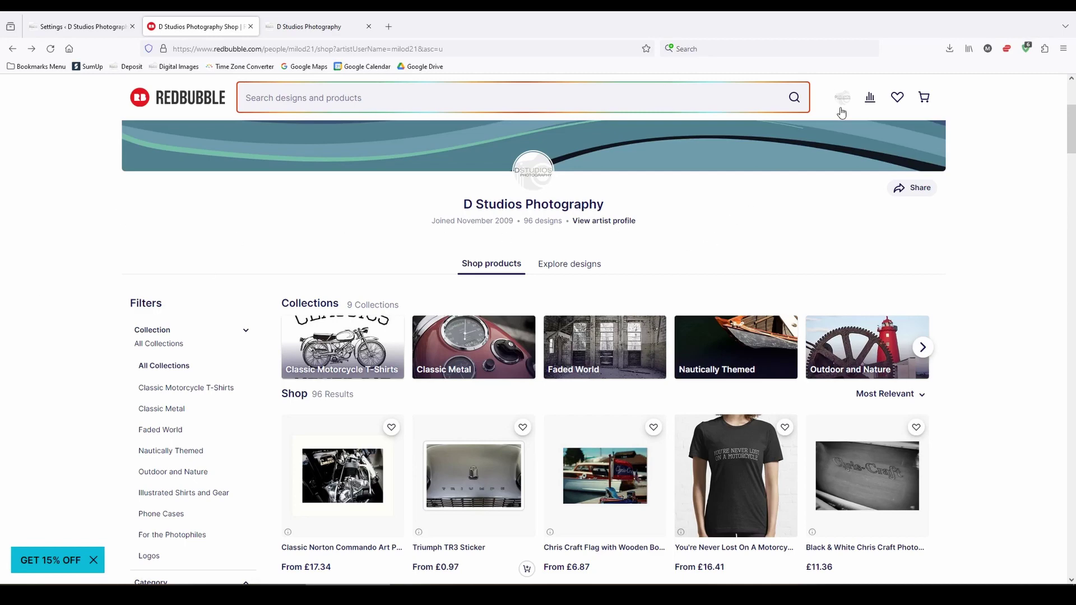
- From Manage Portfolio, open Promote products for the 'First Tea Then Photography' design
left_click(841, 97)
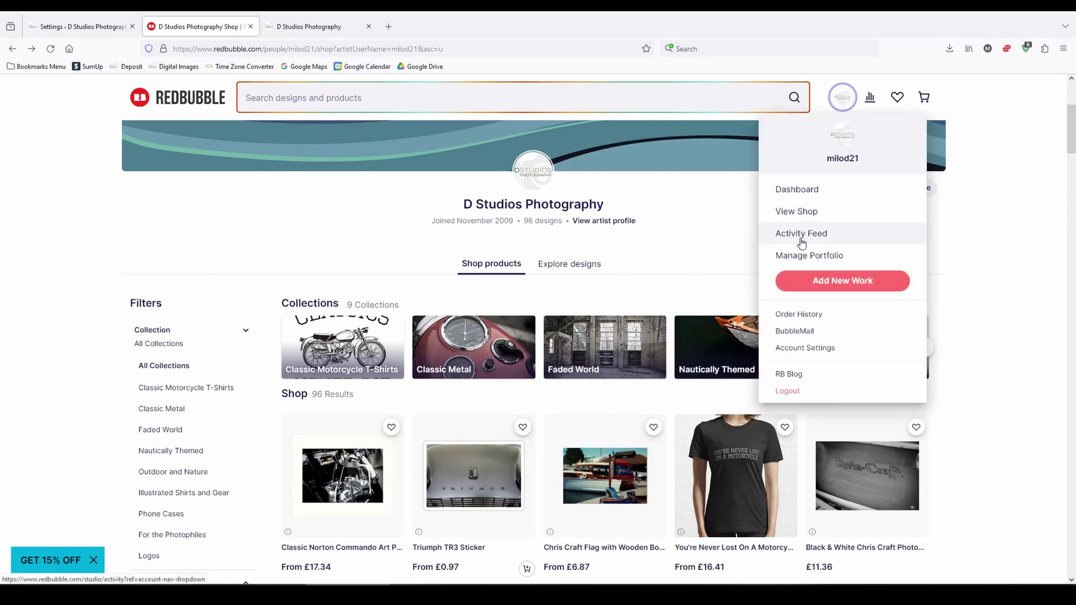
left_click(808, 257)
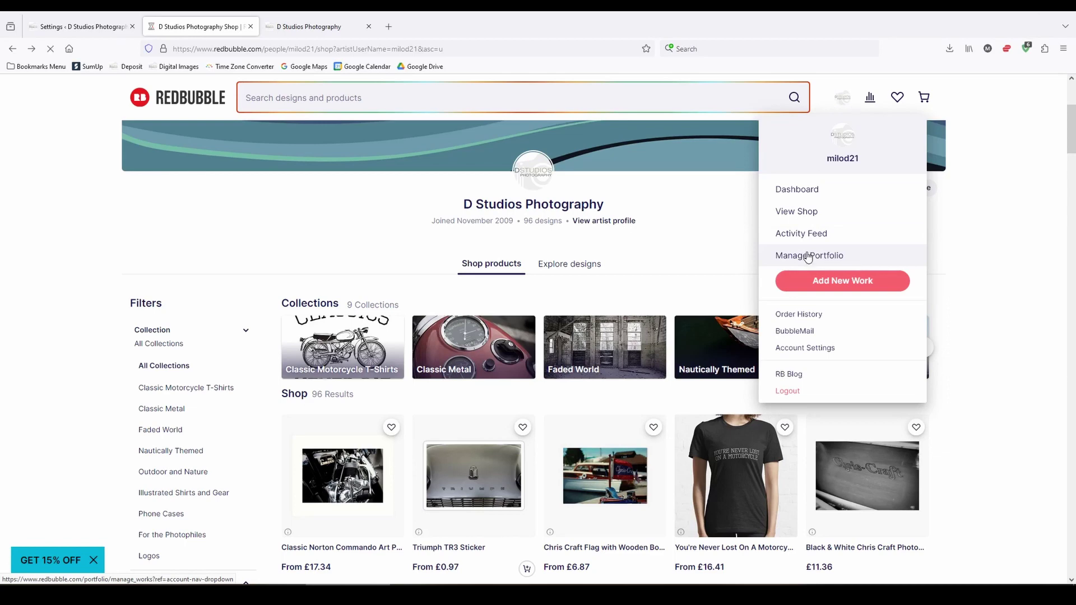
scroll(163, 324, "down", 4)
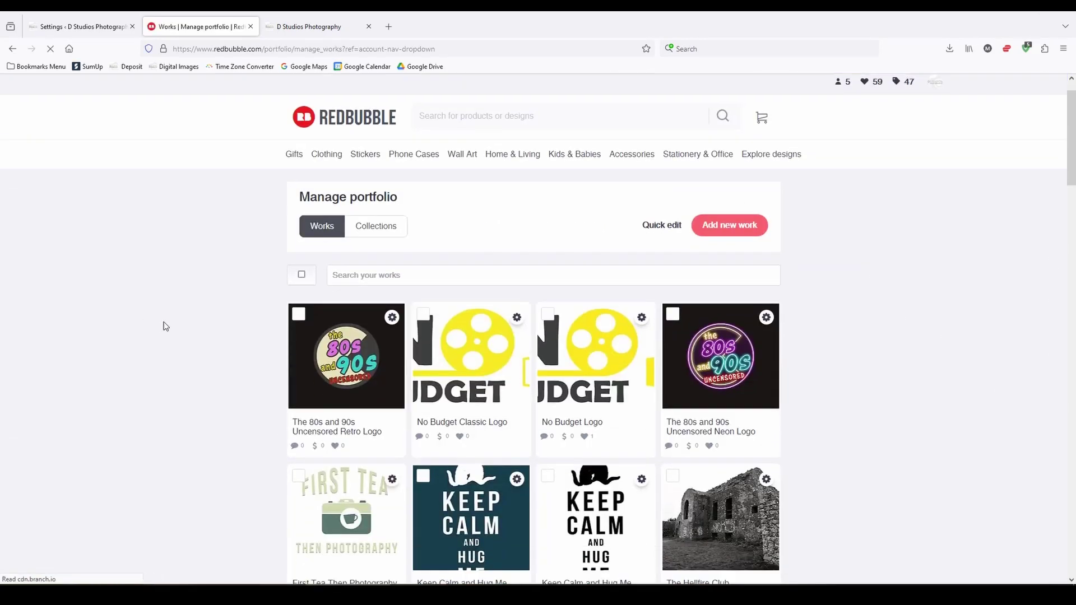
scroll(163, 326, "down", 1)
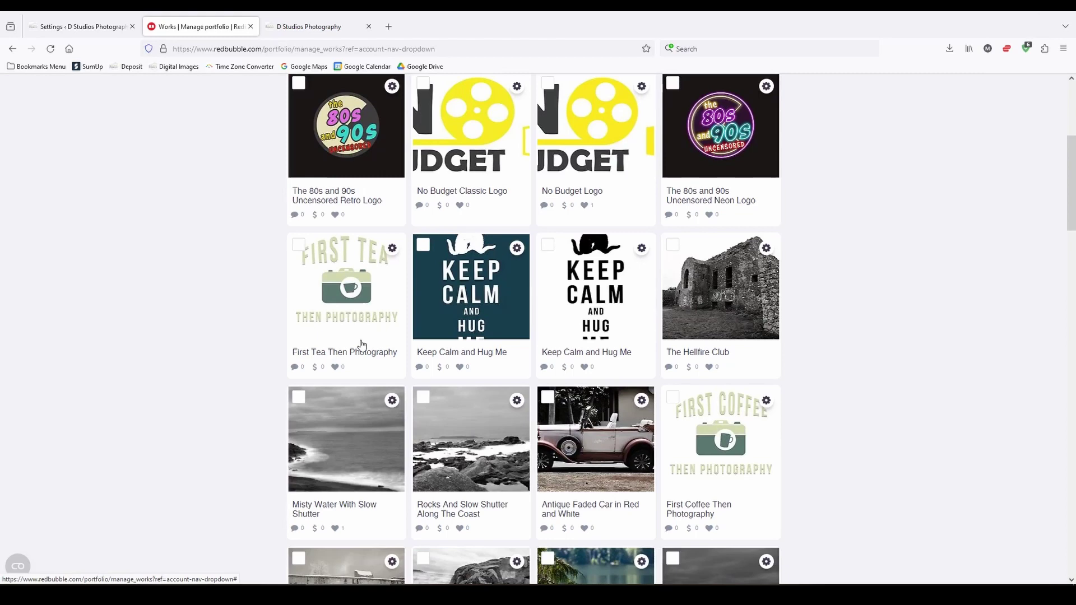
left_click(391, 252)
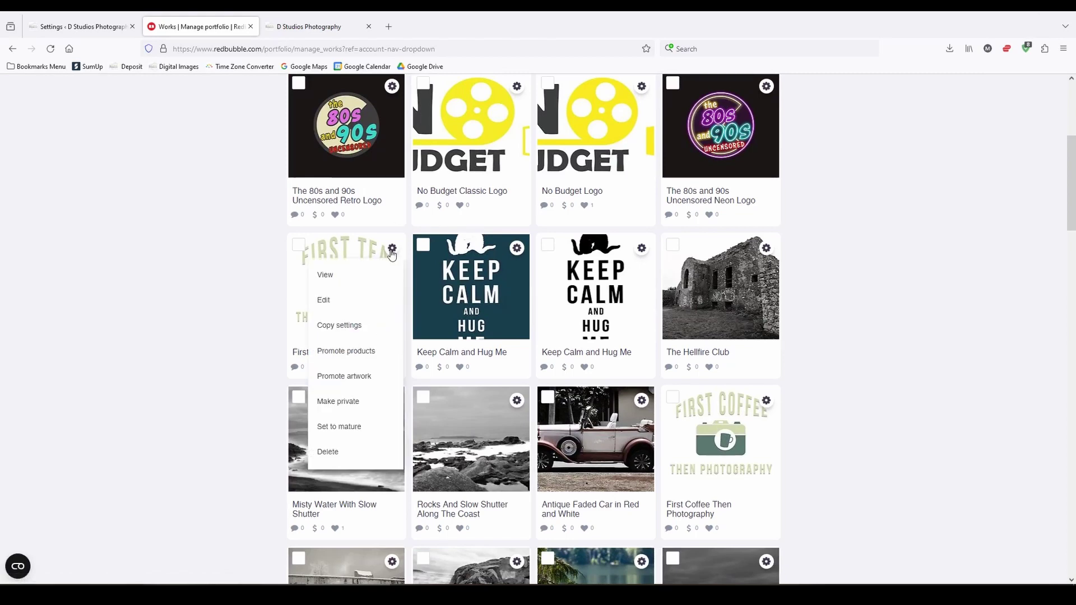
left_click(372, 359)
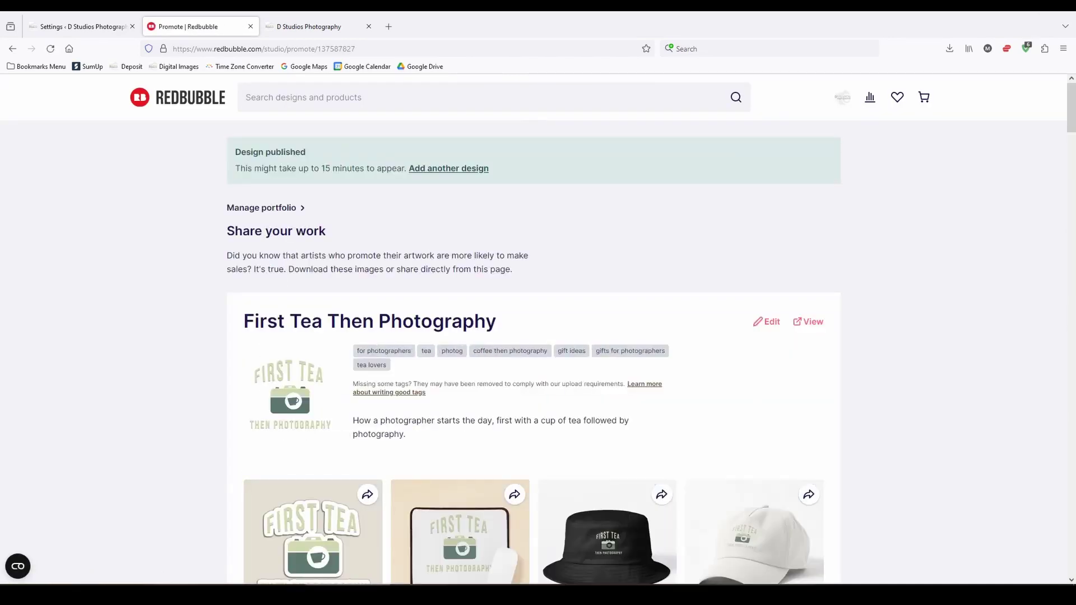
- Bring up the Classic T-Shirt mockup images for download
scroll(394, 319, "down", 8)
scroll(394, 319, "down", 2)
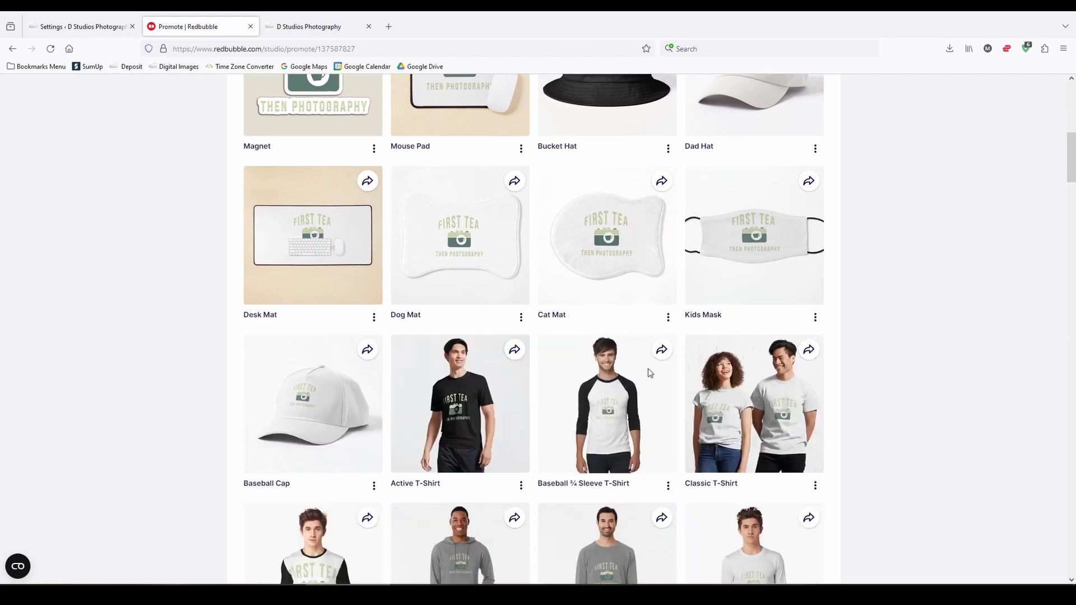
scroll(647, 368, "down", 1)
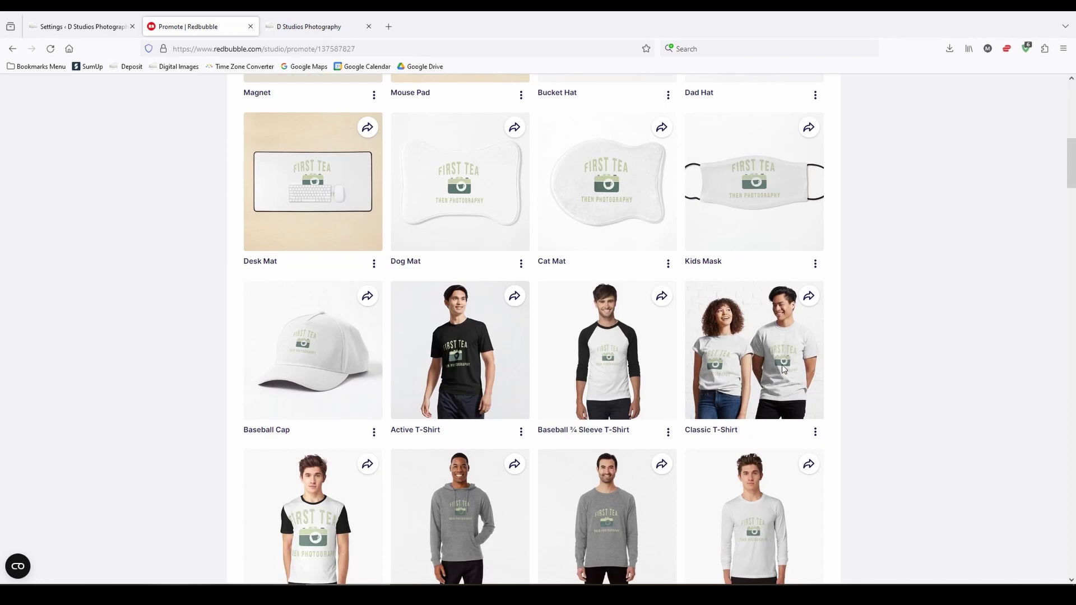
left_click(816, 431)
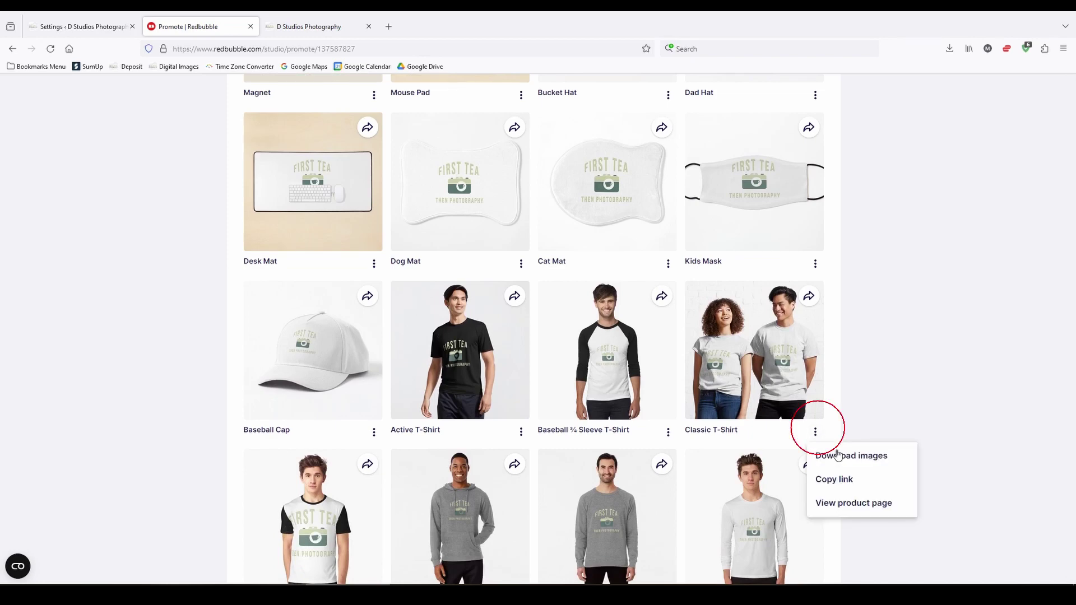
left_click(853, 457)
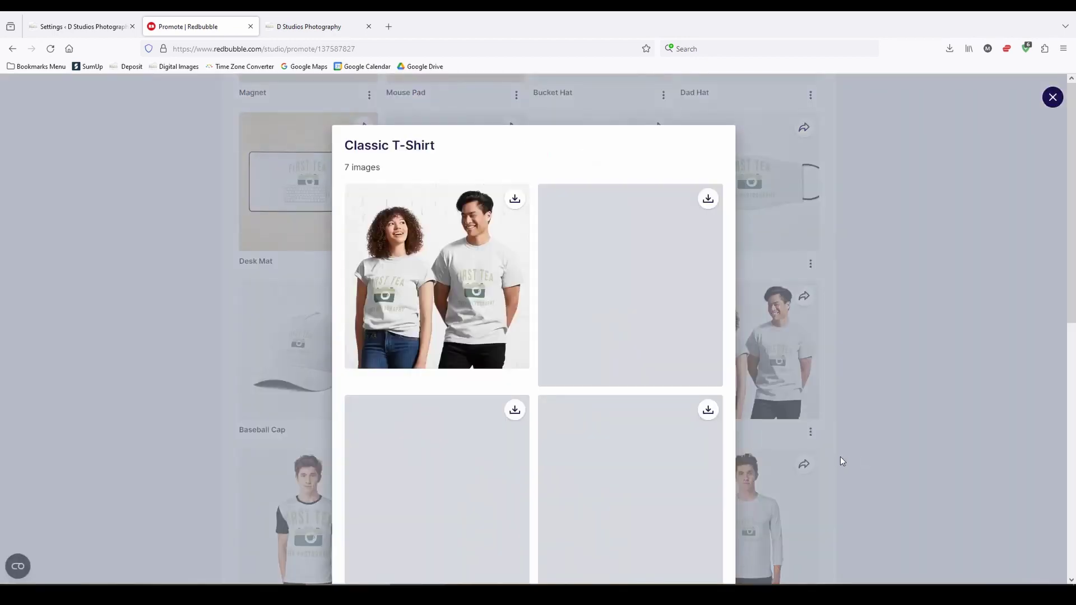
- Download four Classic T-Shirt mockups, including the flat, man and woman photos, then close the gallery
left_click(515, 200)
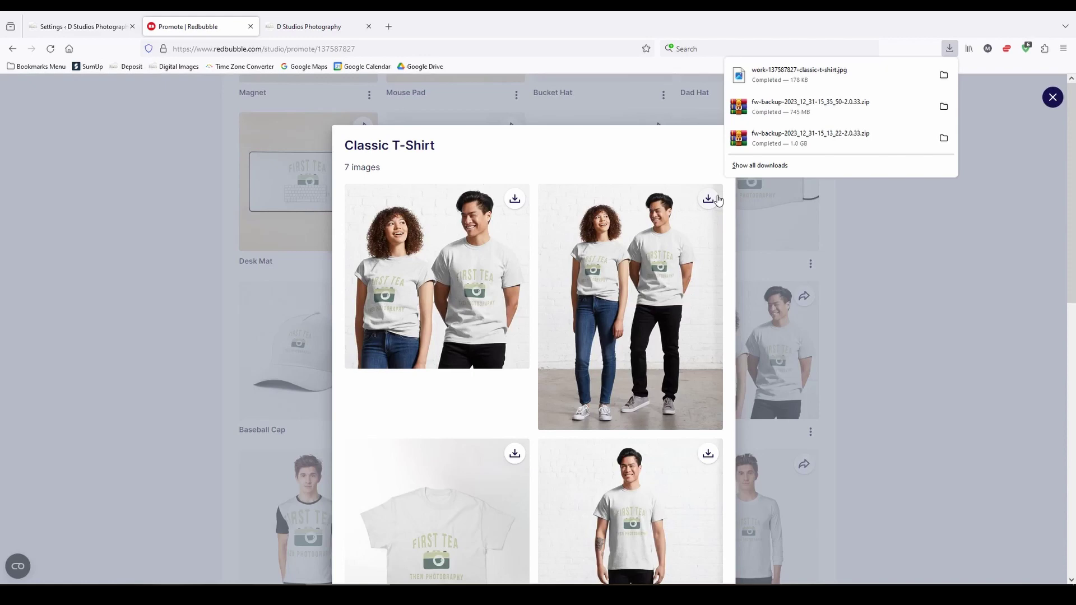
scroll(662, 237, "down", 5)
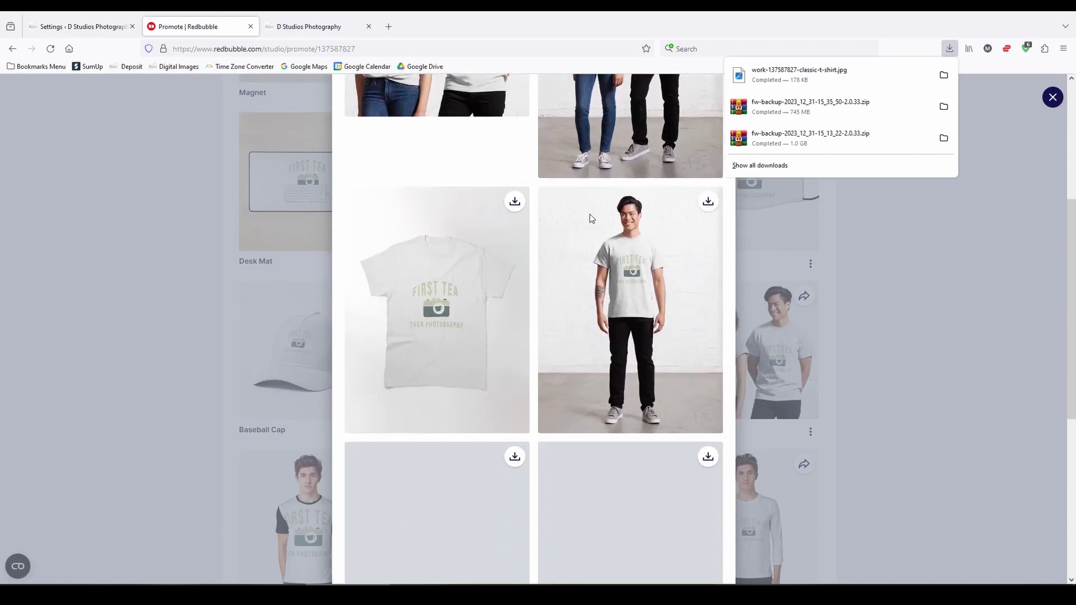
left_click(514, 201)
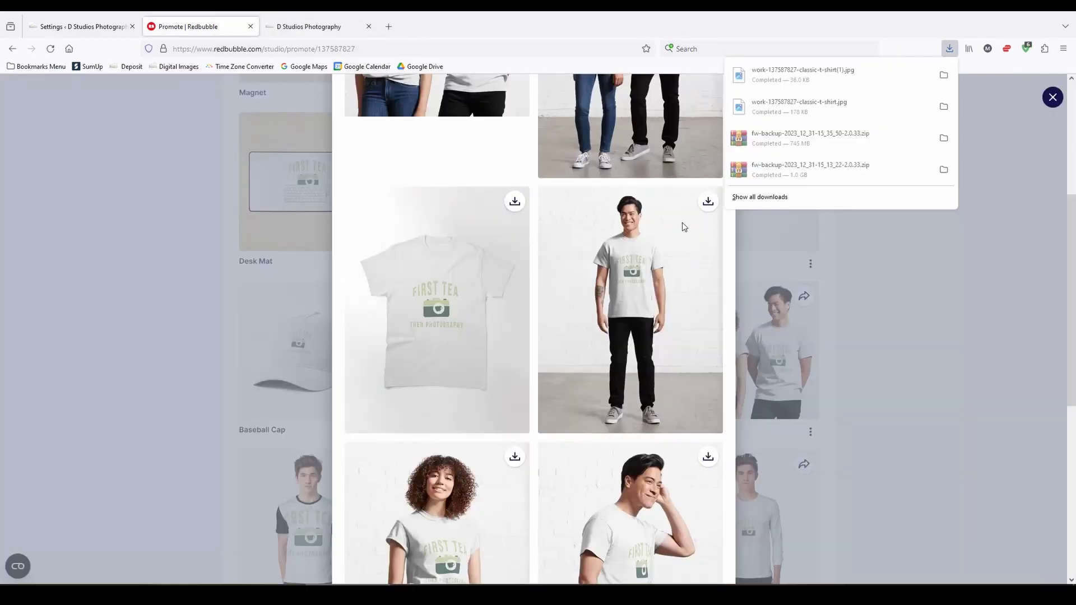
left_click(708, 200)
scroll(575, 261, "down", 5)
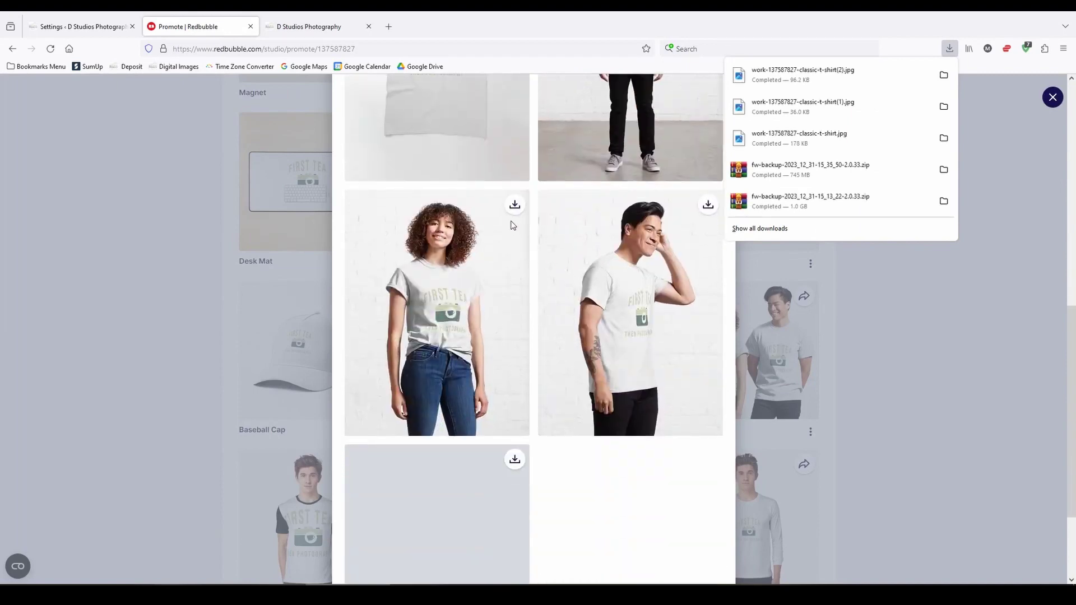
left_click(514, 204)
scroll(594, 361, "down", 3)
scroll(594, 361, "up", 10)
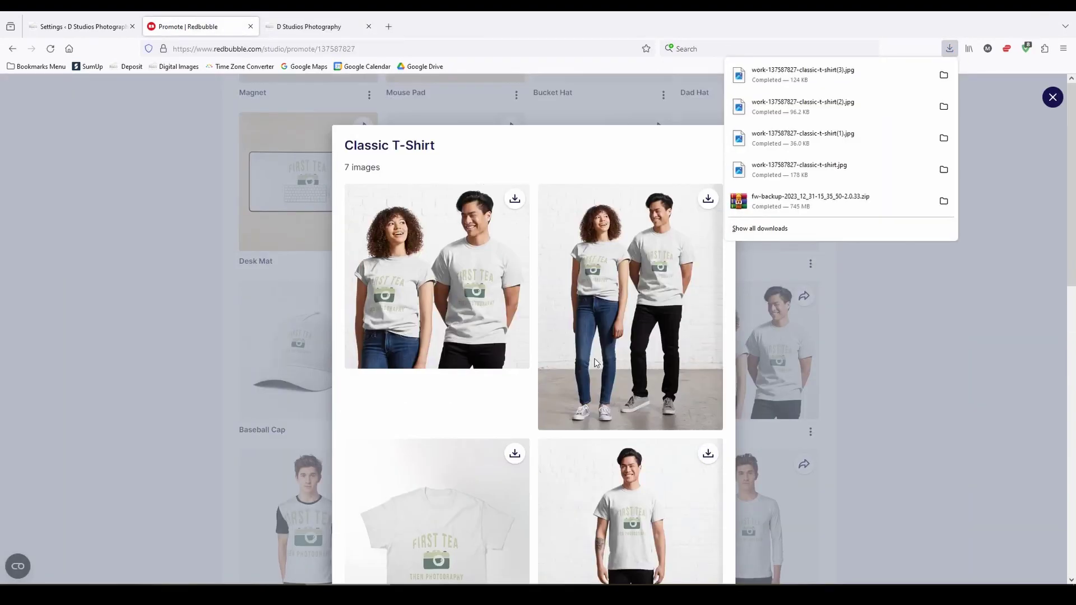
left_click(155, 276)
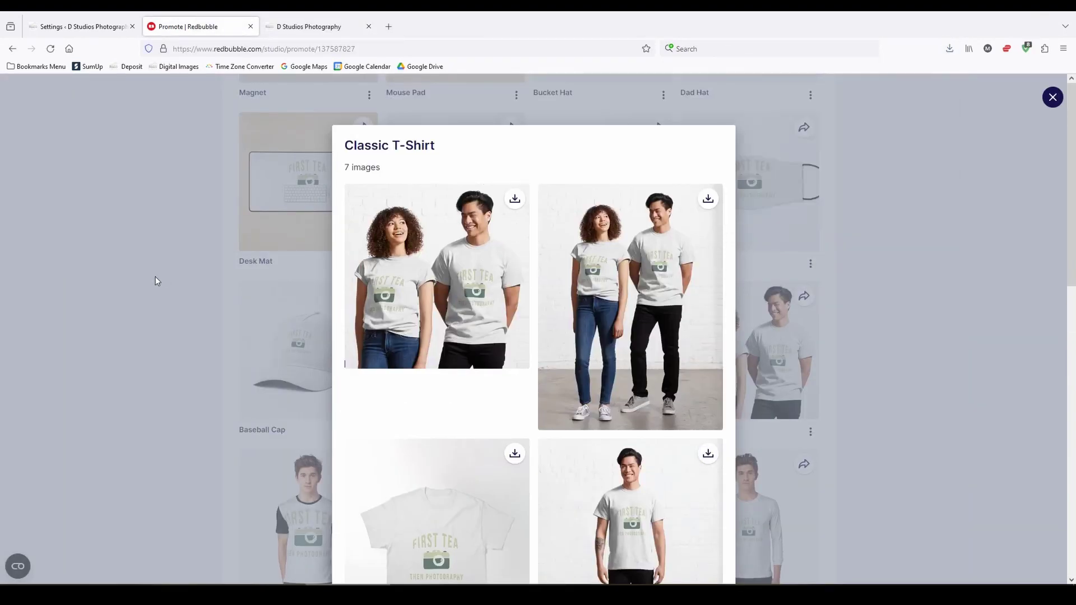
left_click(179, 288)
left_click(102, 31)
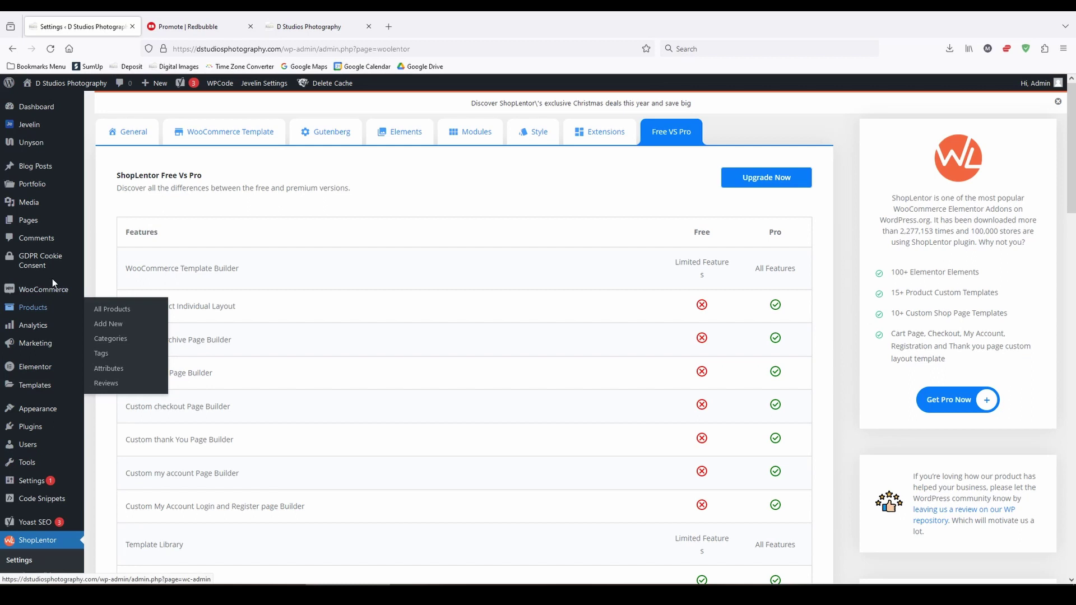
- Check in WooCommerce Settings that the store currency remains Pound sterling
mouse_move(53, 296)
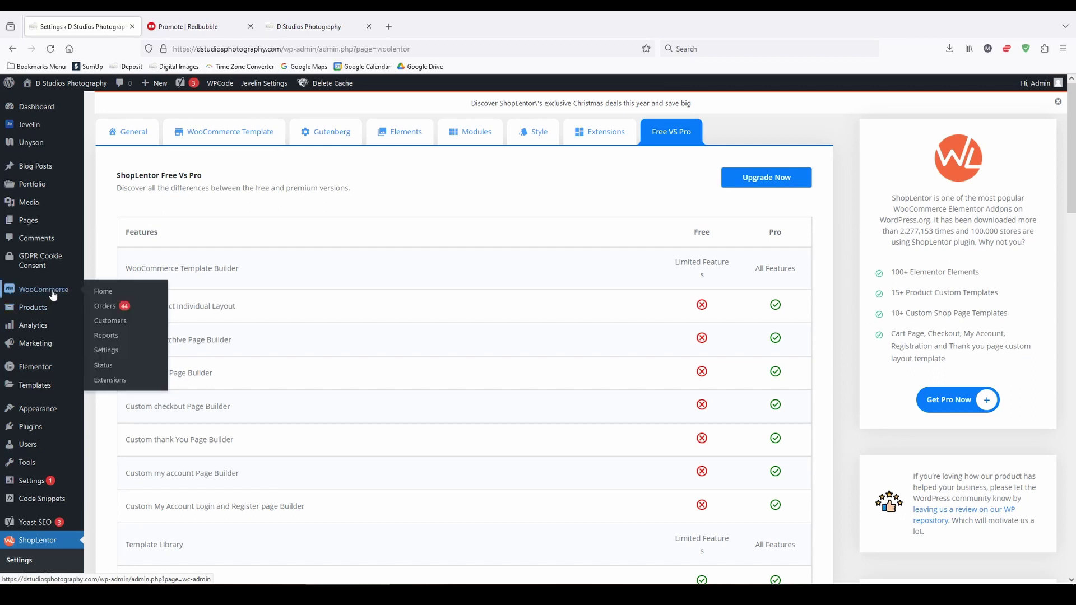
left_click(112, 352)
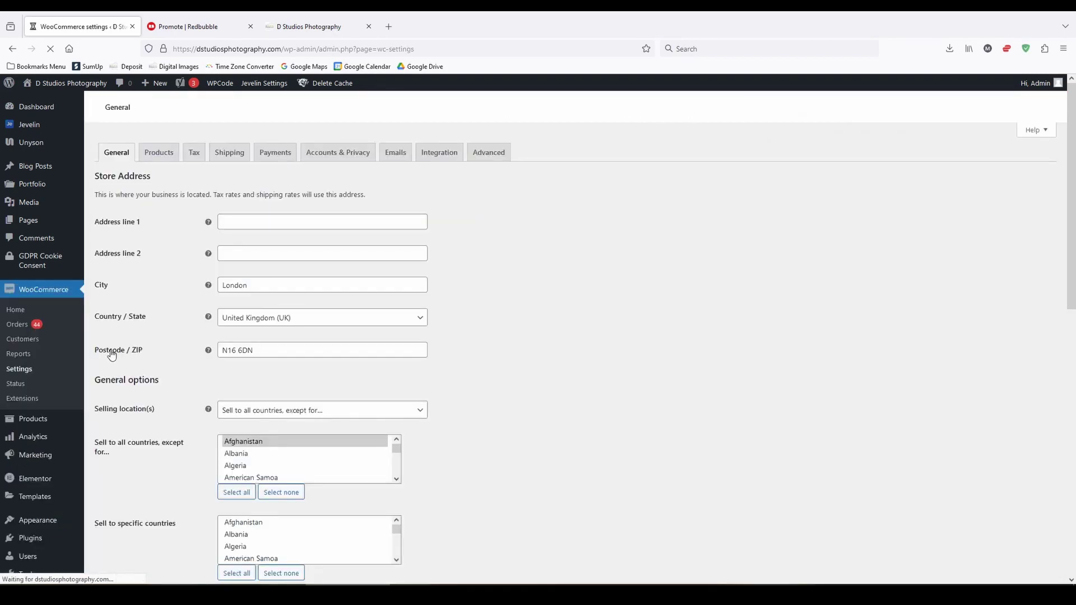
scroll(306, 302, "down", 3)
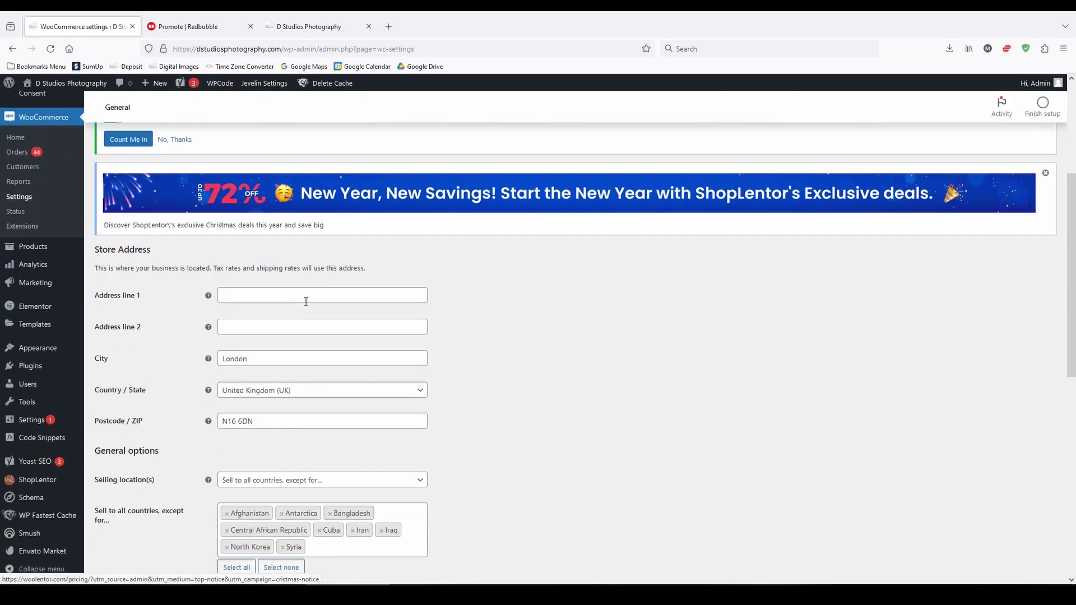
scroll(306, 301, "down", 2)
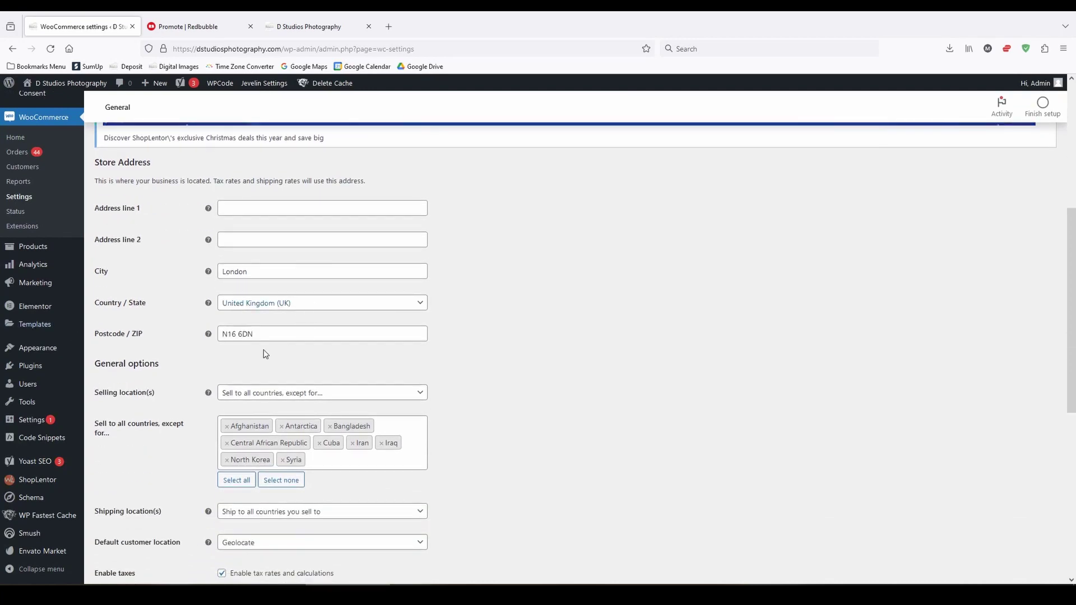
scroll(292, 437, "down", 3)
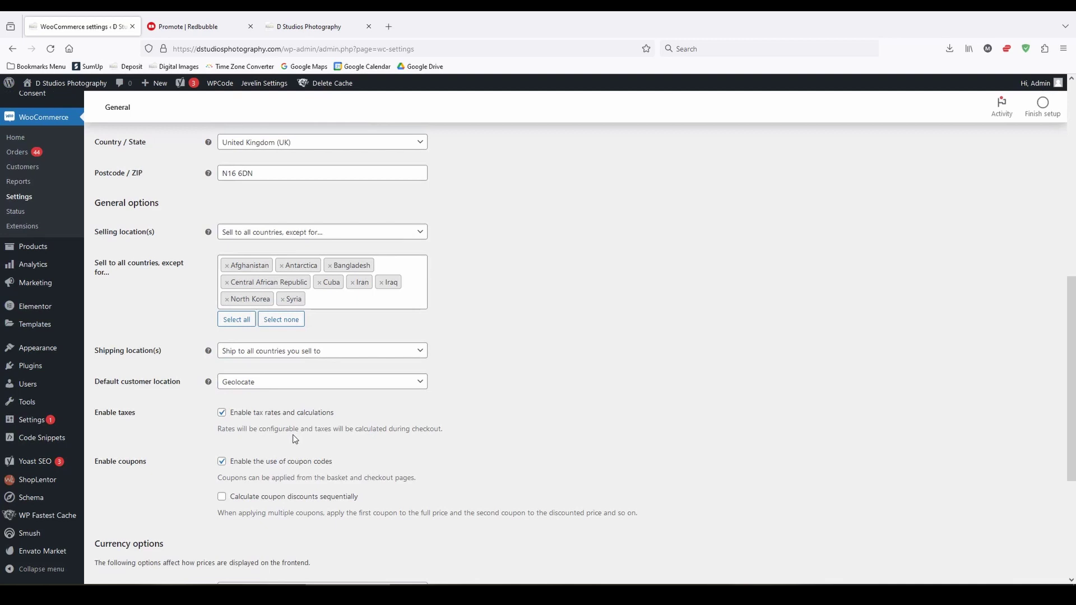
scroll(297, 433, "down", 4)
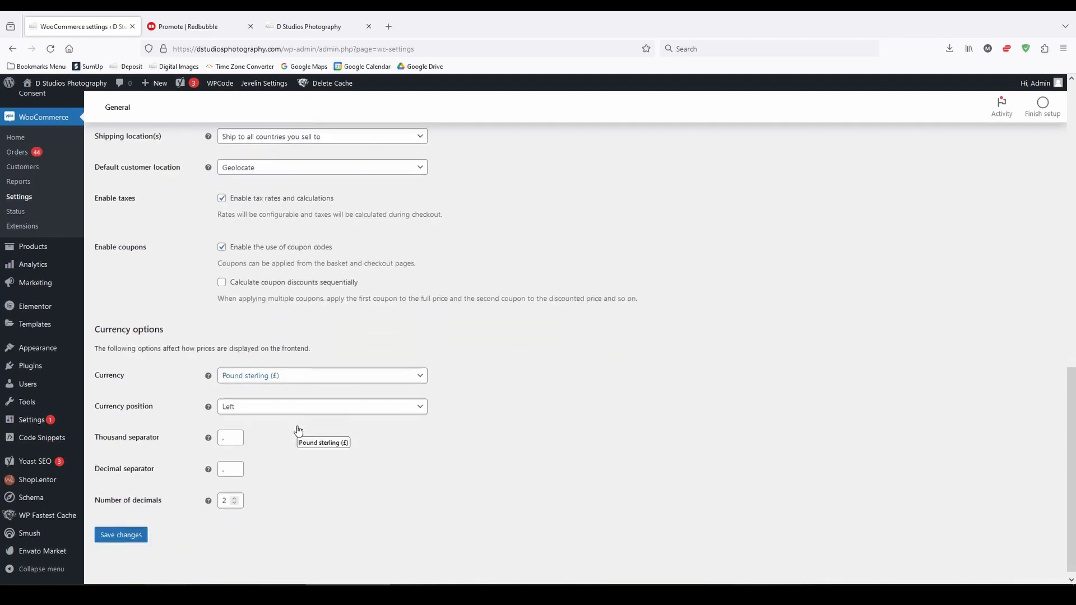
left_click(312, 379)
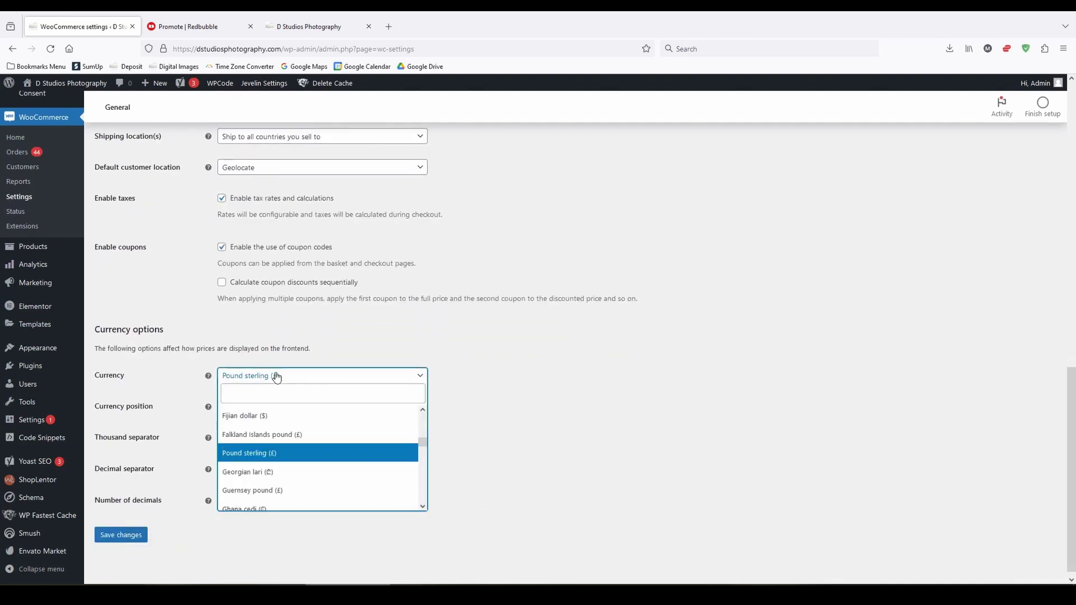
scroll(298, 467, "down", 6)
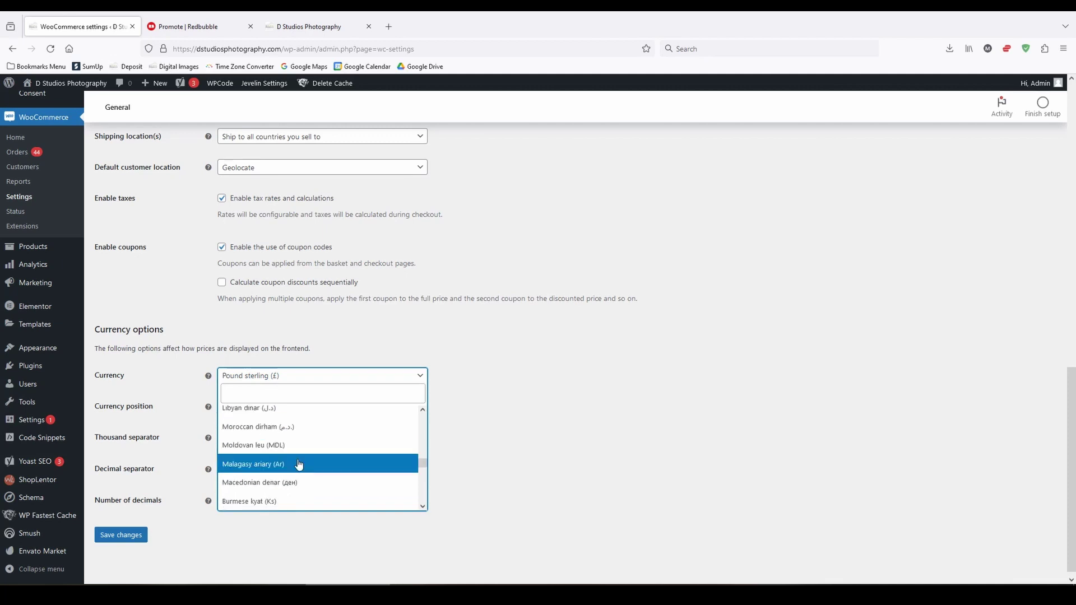
left_click(499, 351)
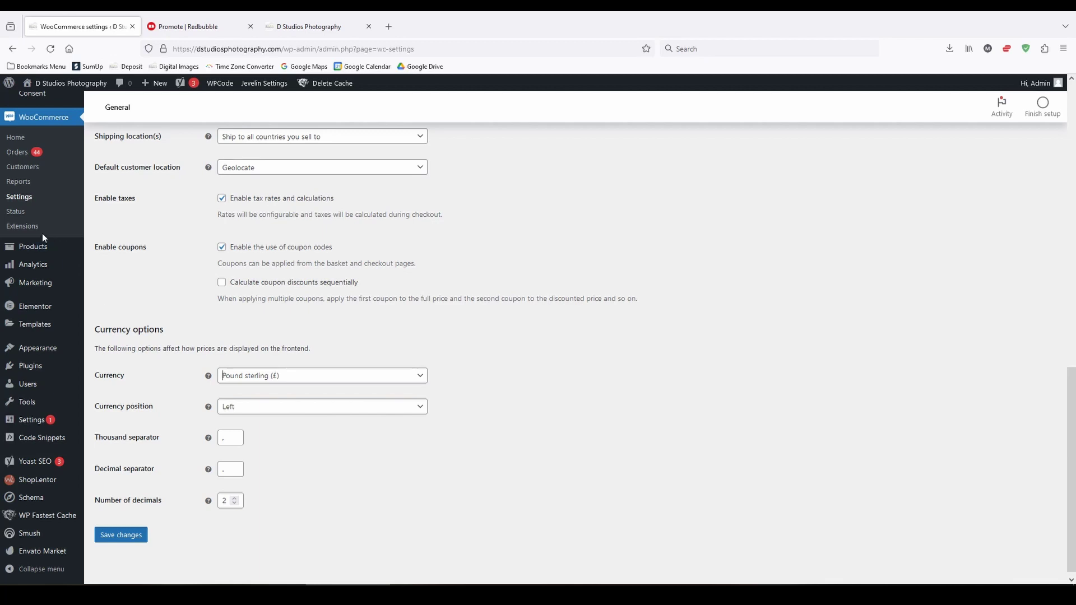
- Start a new WooCommerce product, then return to the Redbubble product grid
left_click(32, 250)
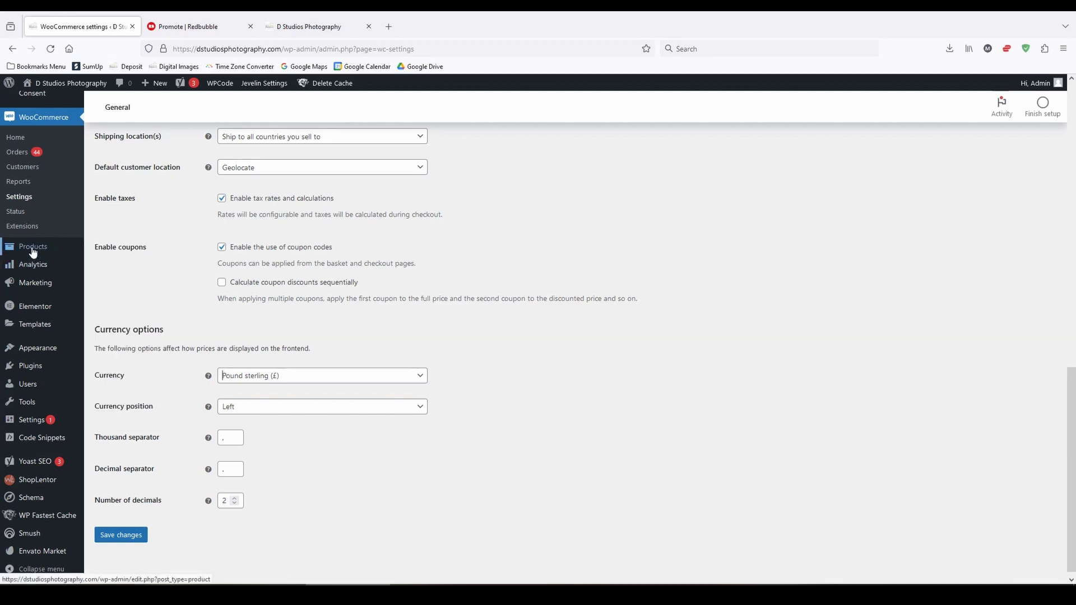
left_click(33, 252)
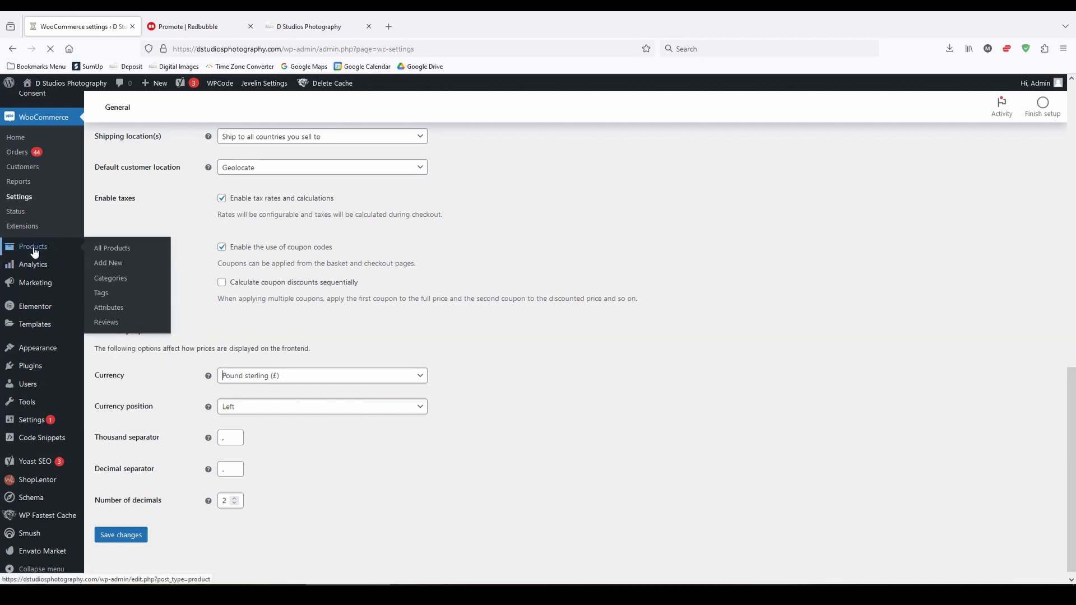
left_click(106, 265)
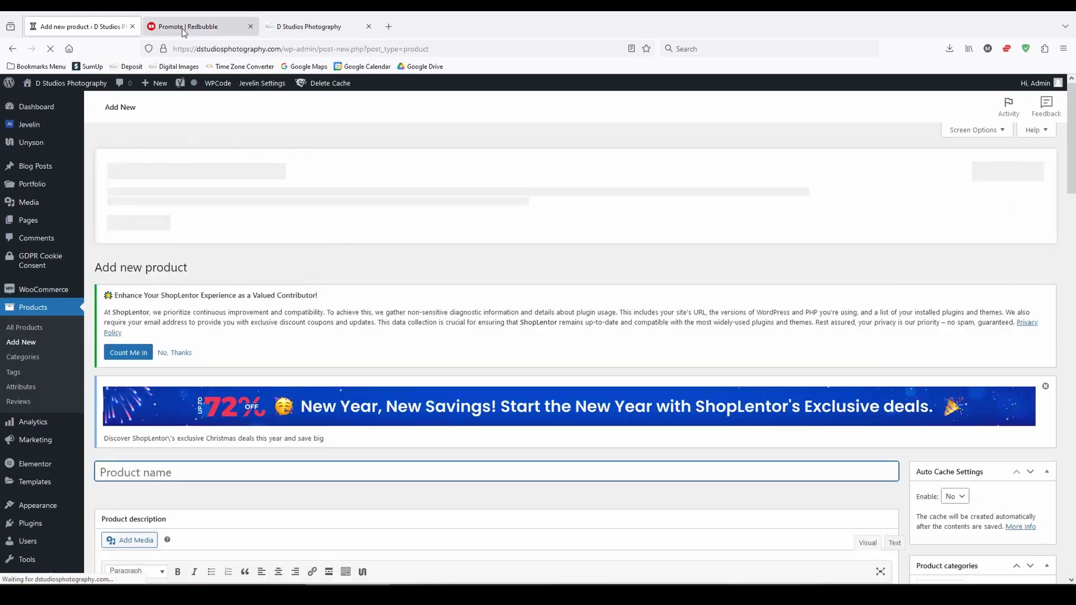
left_click(183, 29)
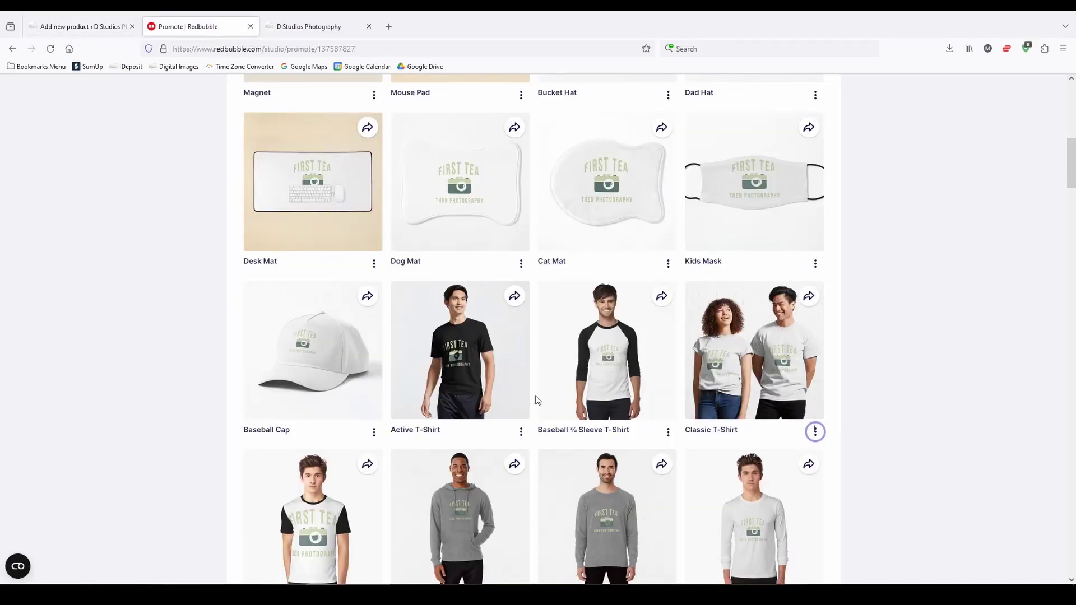
- Title the product 'First Tea Then Photography Classic T-Shirt'
left_click(737, 432)
left_click_drag(737, 431, 689, 432)
key("ctrl+c")
left_click(140, 22)
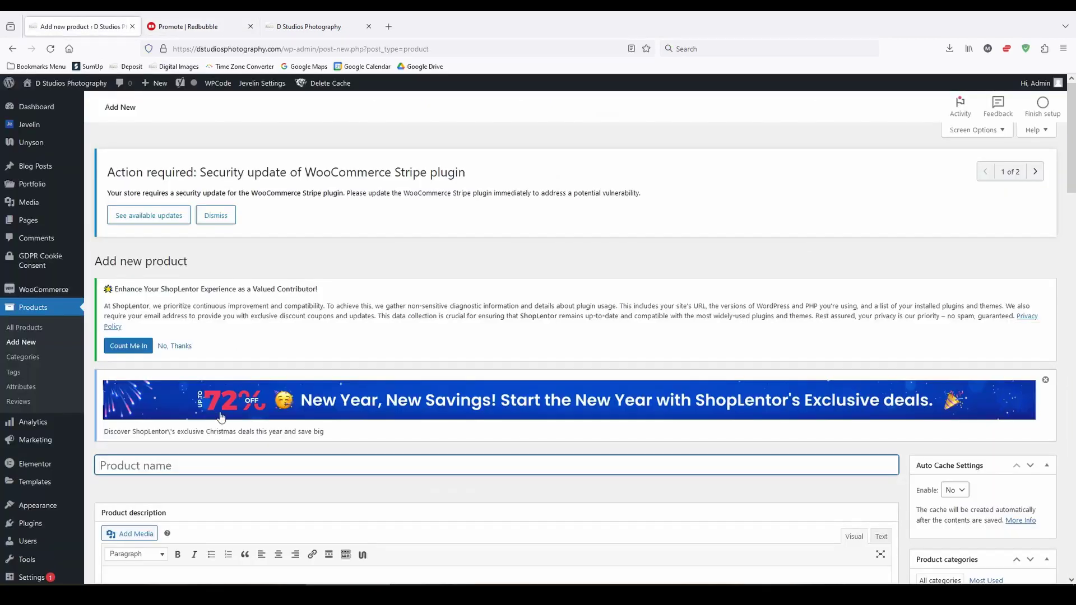
type("First Tea Then Photography C")
key("ctrl+v")
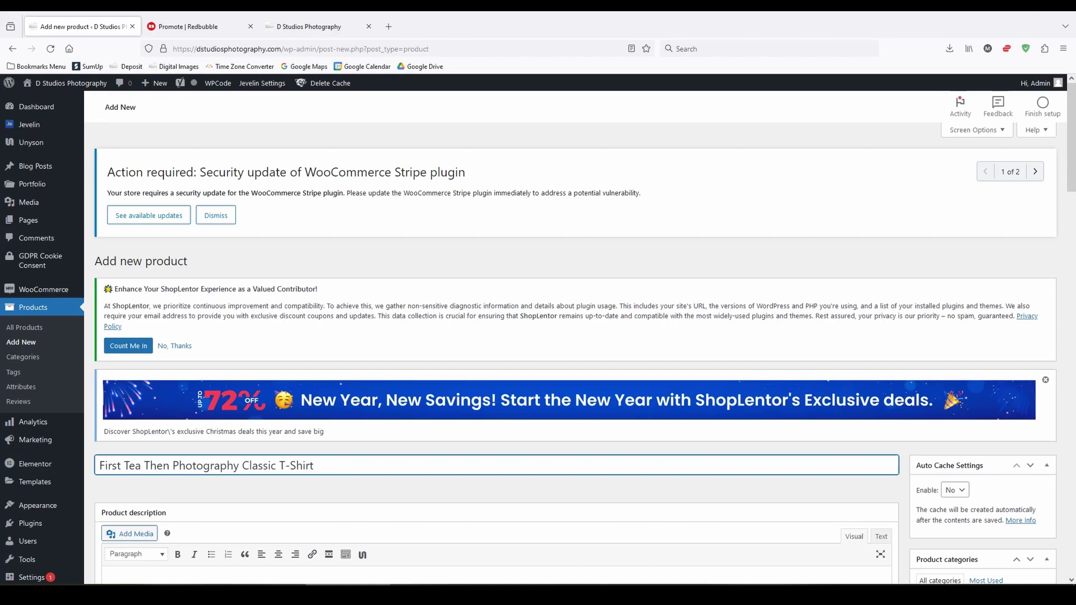
- Copy the design description from the Redbubble Classic T-Shirt page into the product description
scroll(560, 336, "down", 5)
left_click(199, 27)
left_click(814, 432)
left_click(852, 503)
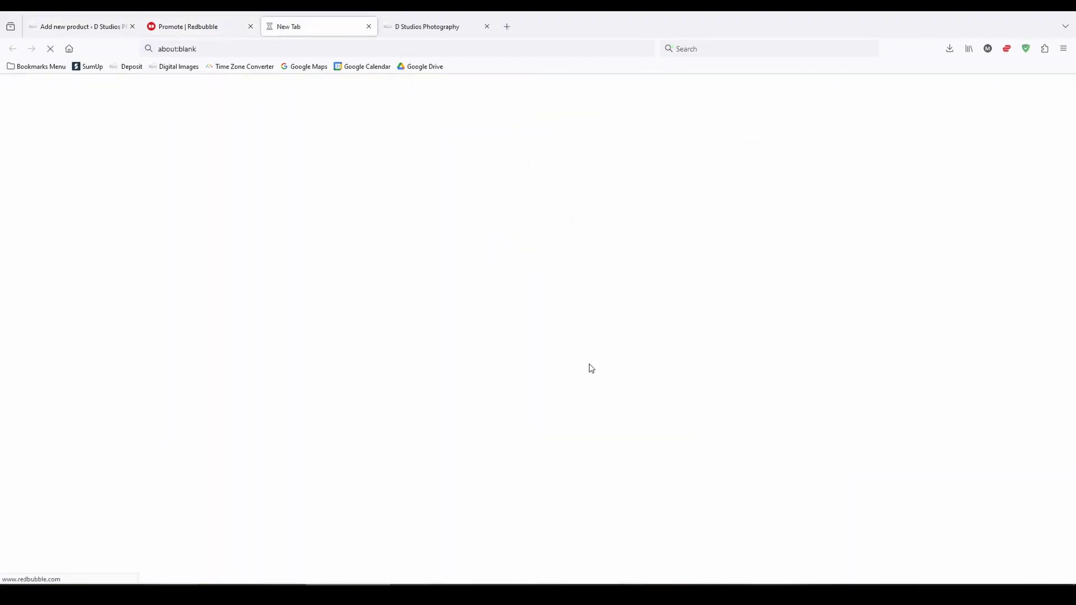
scroll(603, 343, "down", 9)
scroll(604, 343, "down", 2)
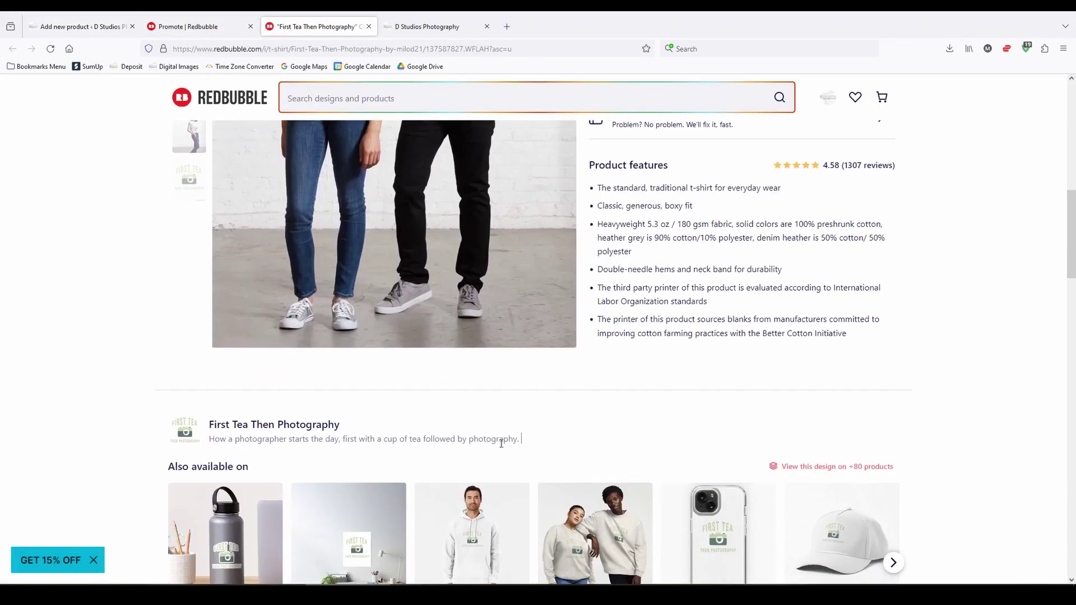
triple_click(501, 439)
key("ctrl+c")
key("ctrl+1")
key("ctrl+v")
key("ctrl+3")
- Paste the Product features heading and bullet list below the description
left_click_drag(847, 334, 589, 163)
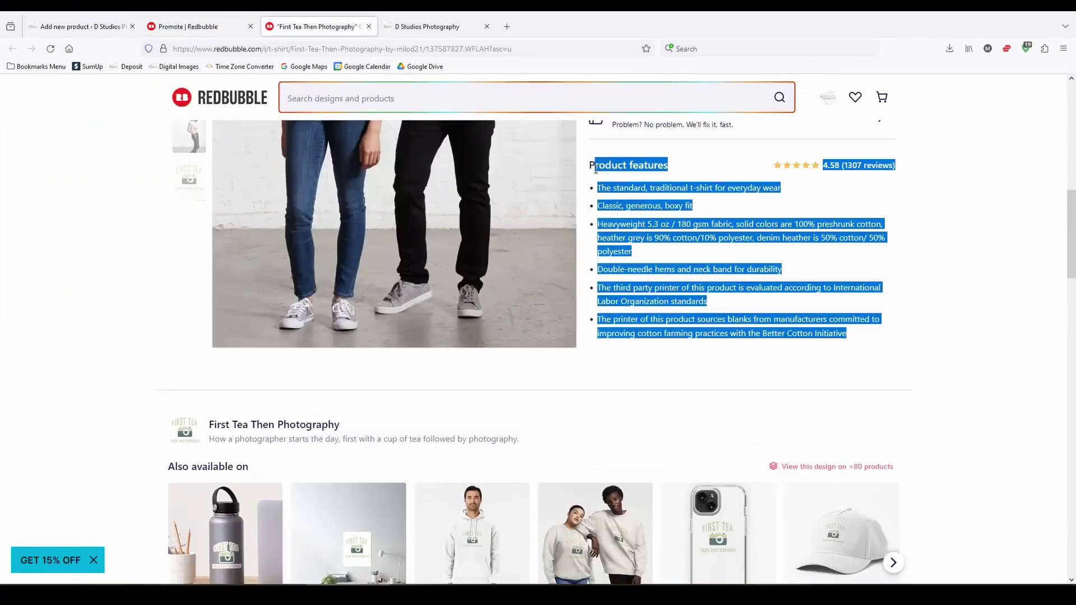
left_click(59, 26)
left_click(451, 318)
key("ctrl+v")
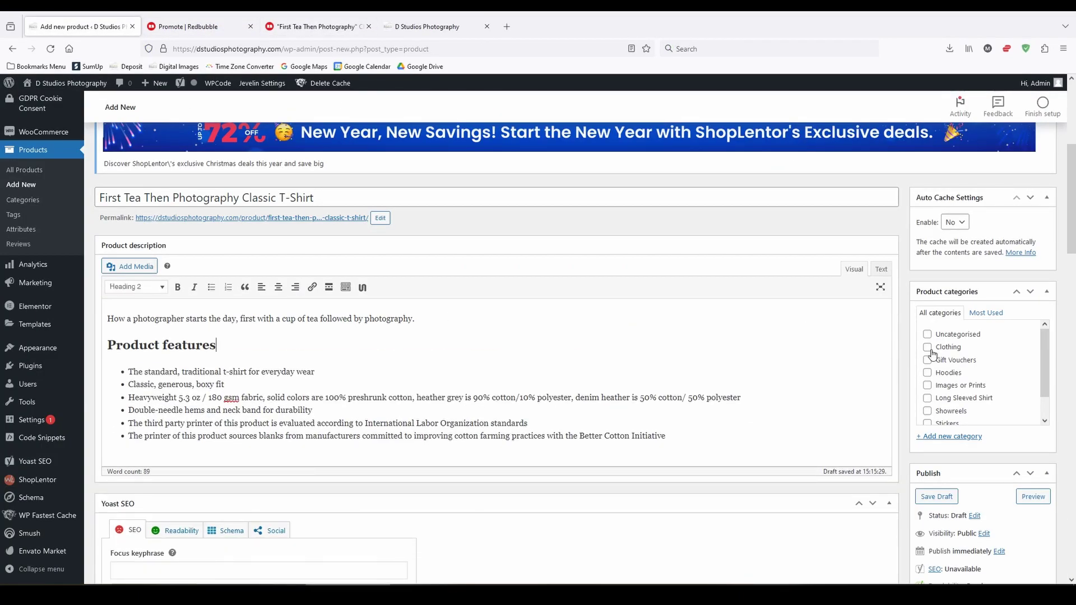
- Tick the T-Shirts product category and begin a new 'T-' category
scroll(953, 364, "down", 1)
left_click(926, 413)
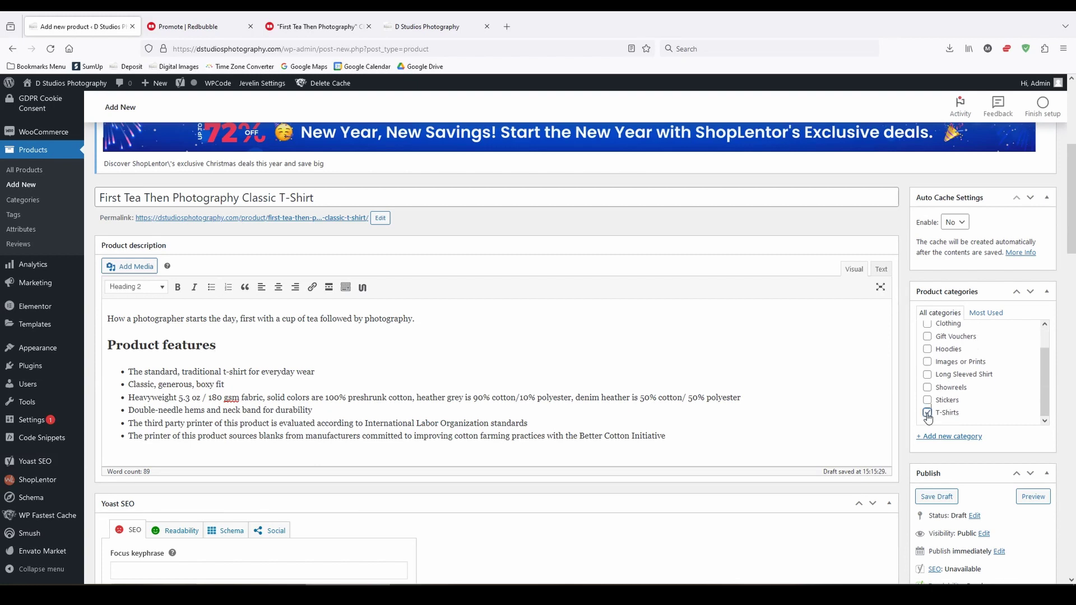
left_click(947, 439)
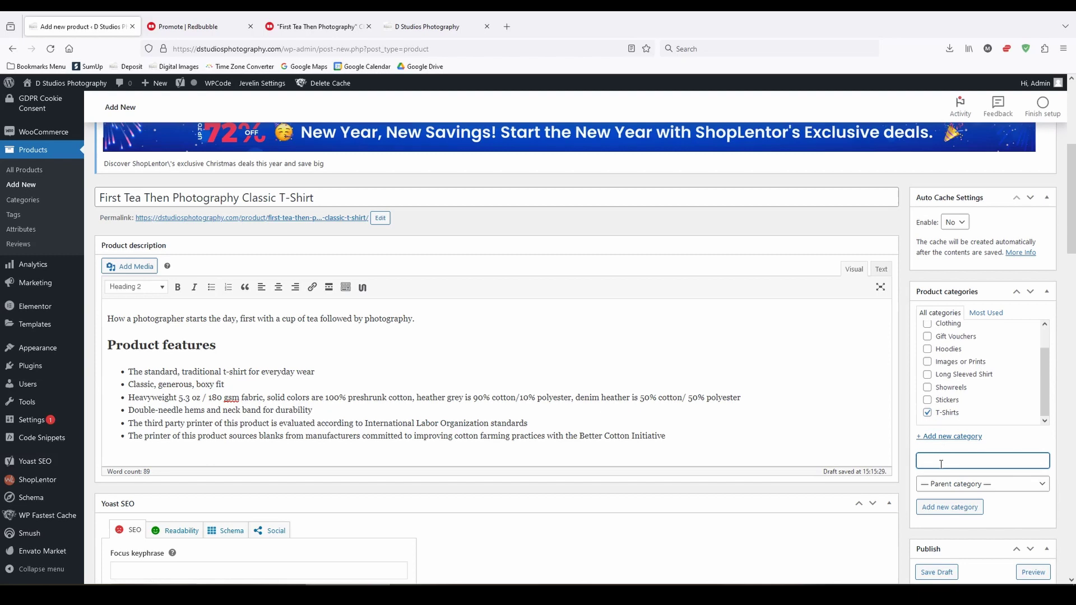
type("T-Shirt")
left_click(816, 383)
scroll(989, 429, "down", 4)
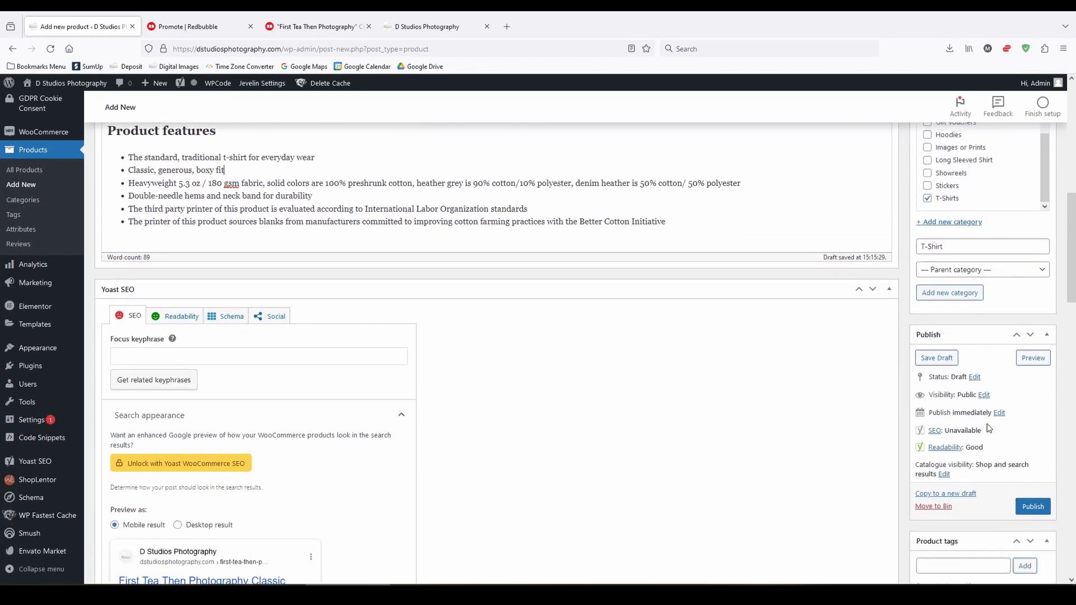
scroll(988, 428, "down", 3)
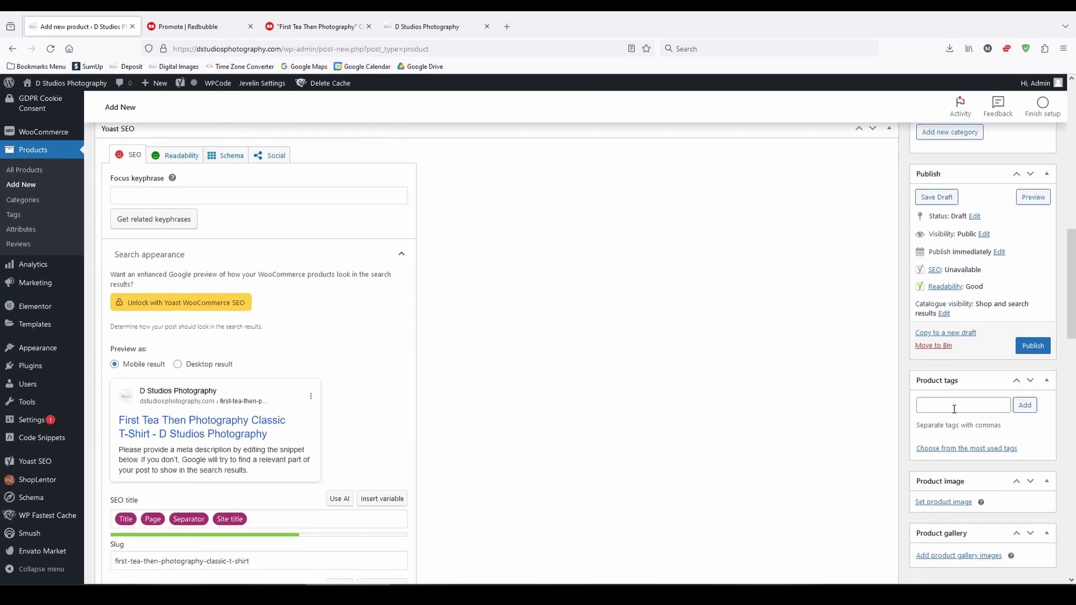
- Add product tags Clothing, Women's Clothing, Men's Clothing, tshirts and t-shirts
left_click(954, 409)
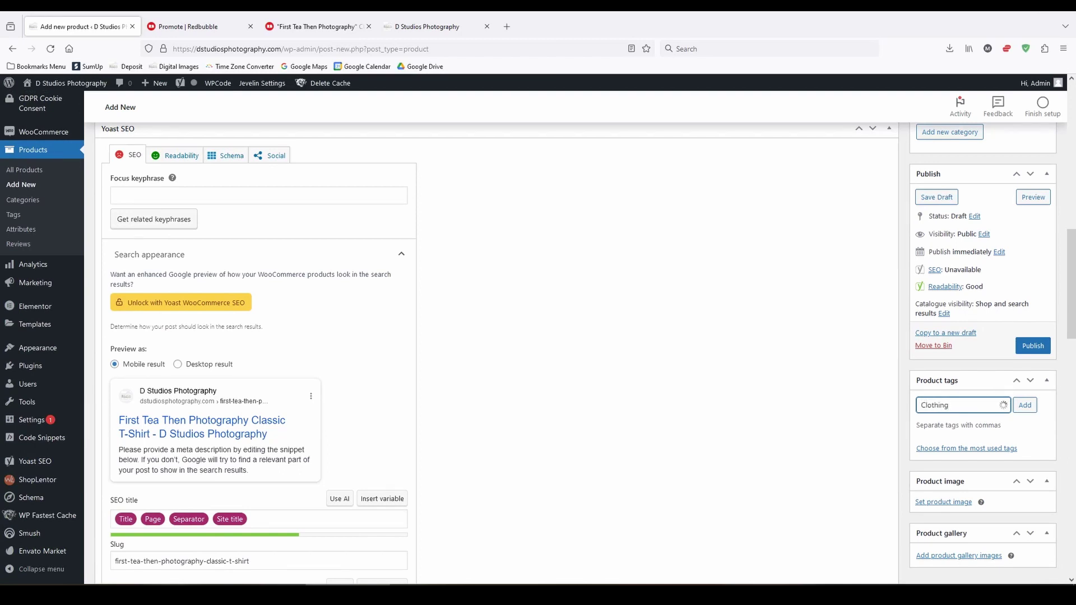
type("Clothing")
key("Return")
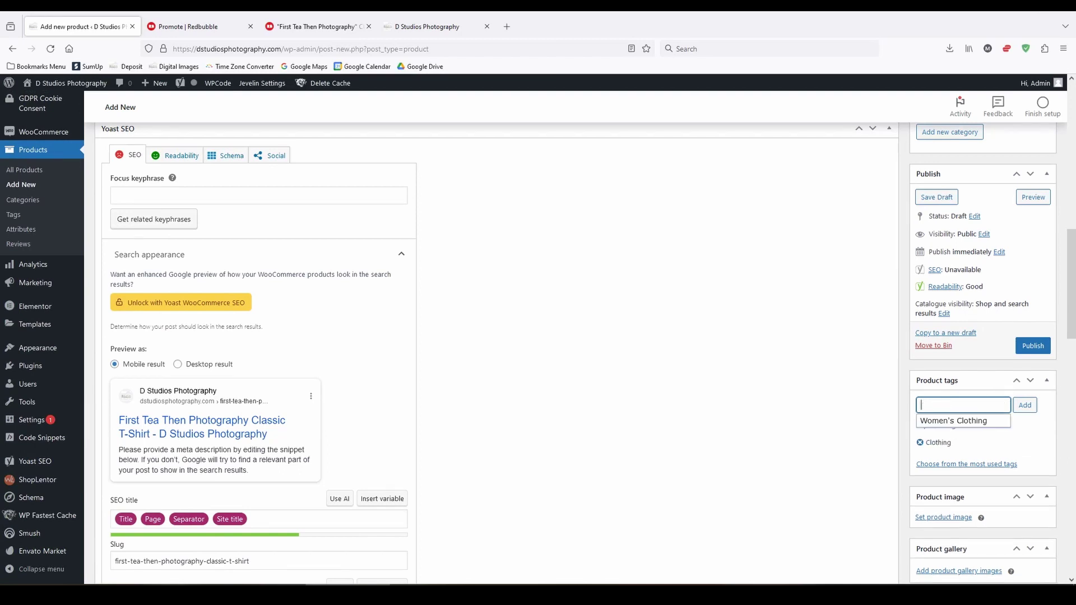
left_click(968, 420)
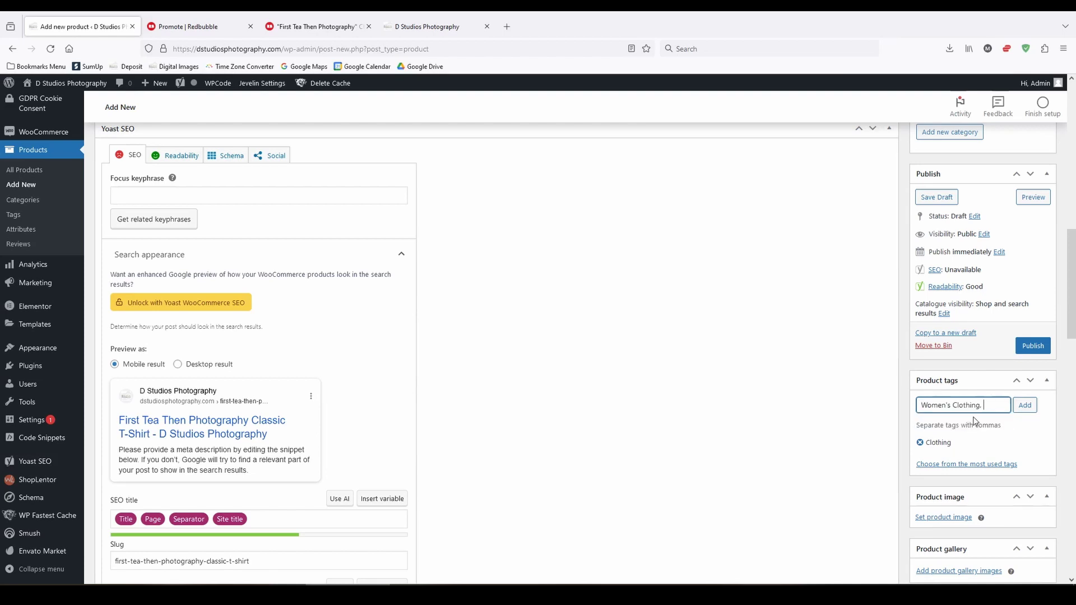
left_click(1024, 405)
type("Me")
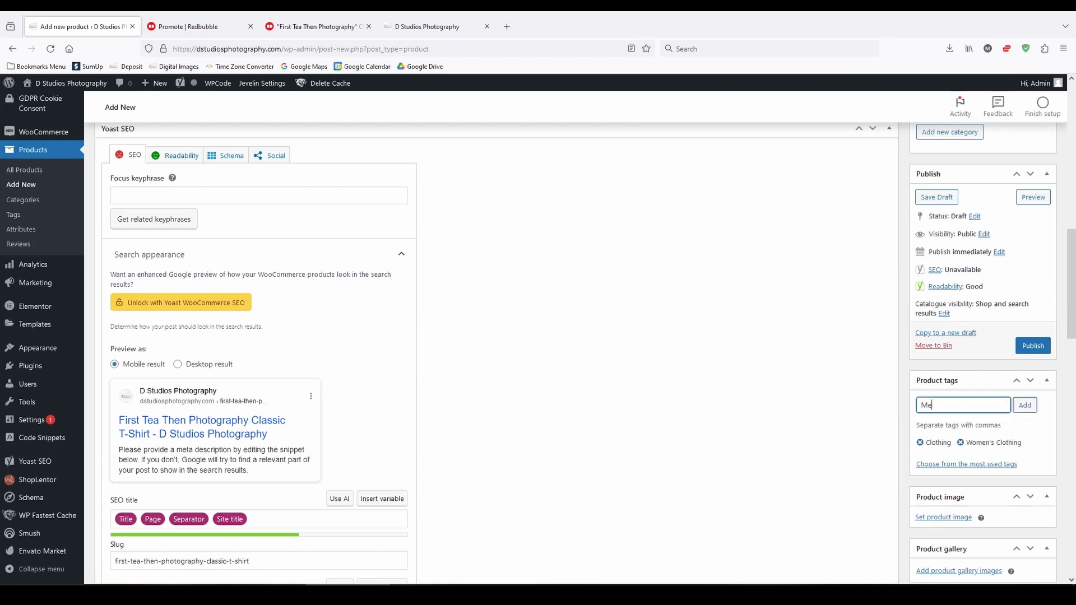
type("n's")
key("BackSpace")
type("'s Clothing")
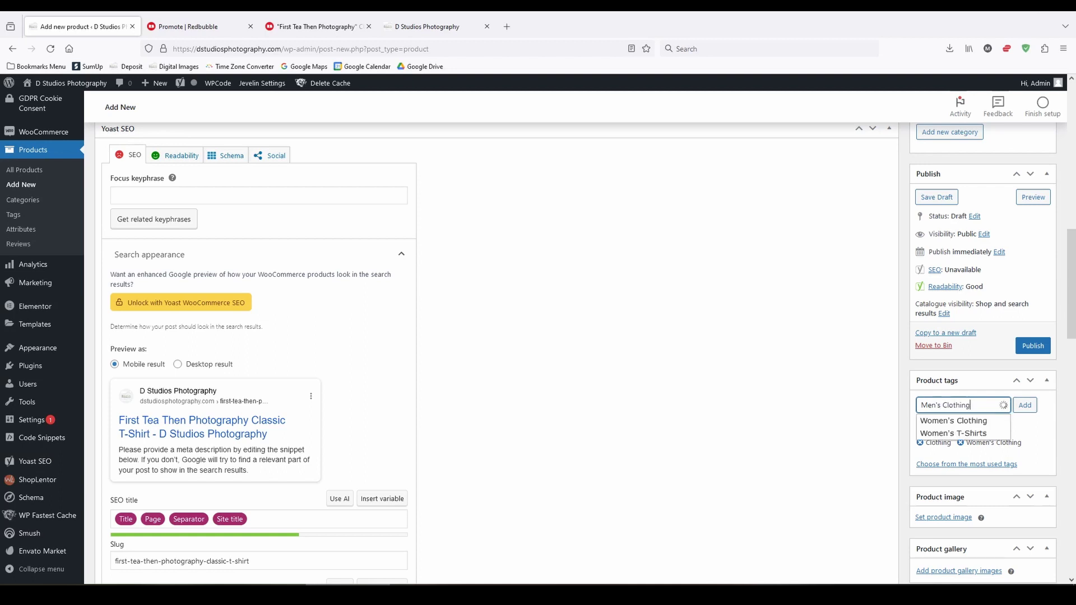
key("Return")
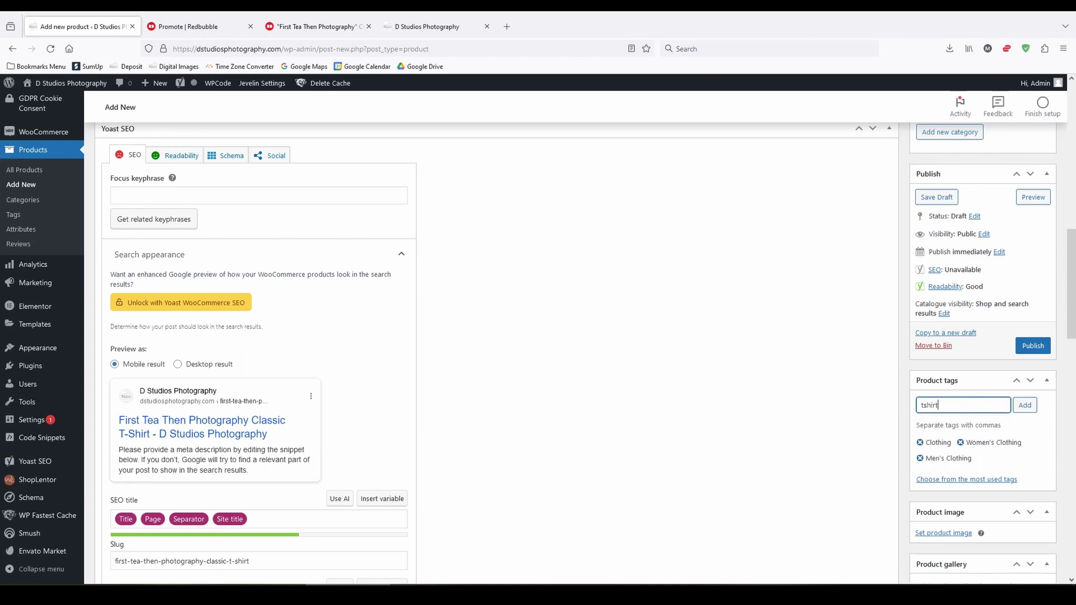
key("Return")
type("t-")
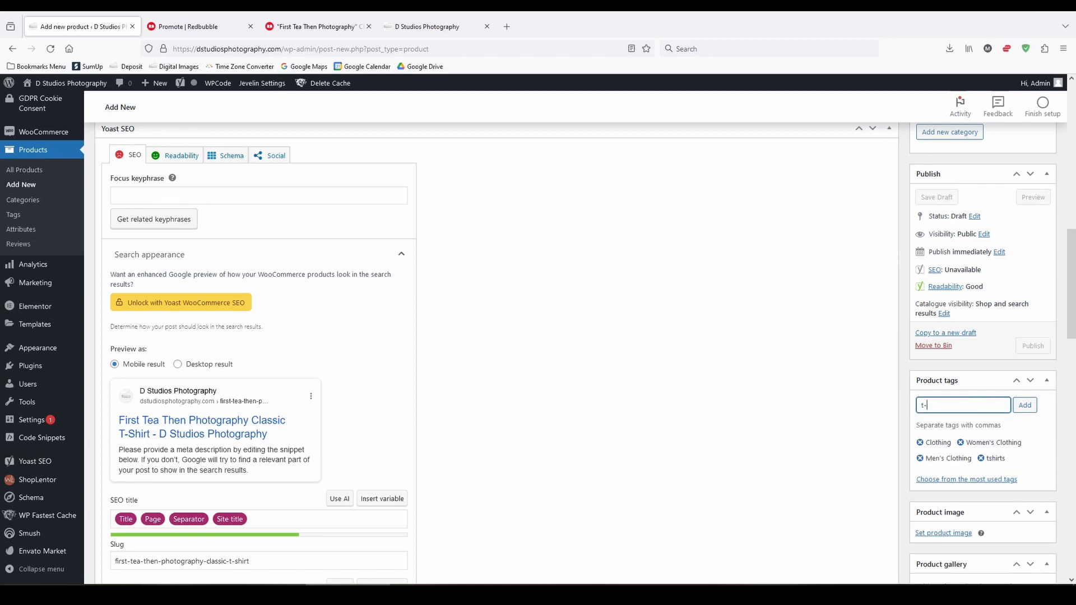
type("shirts")
key("Return")
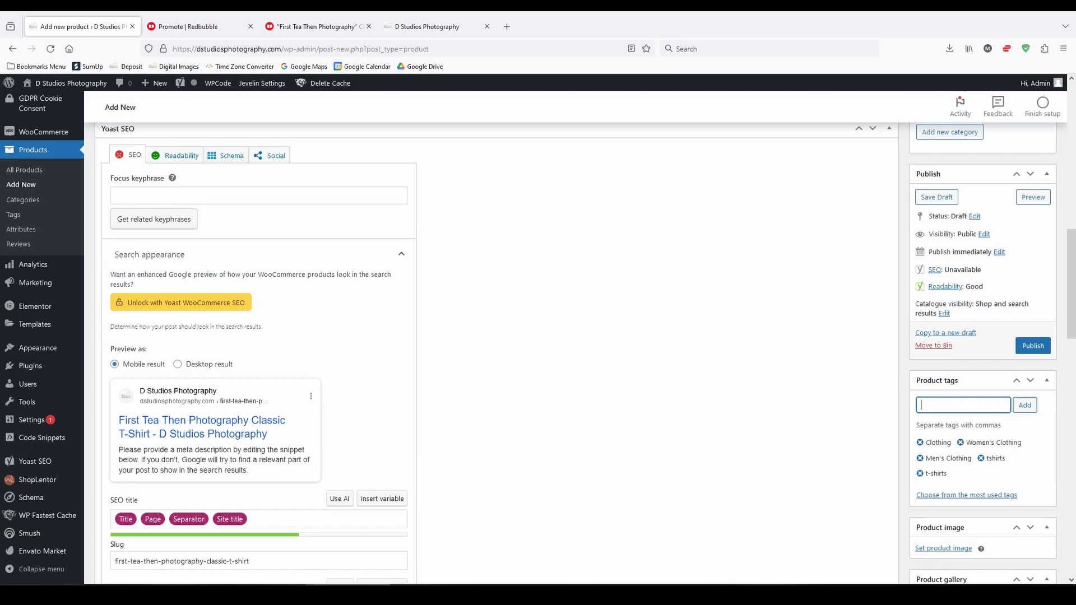
- Make it an External/Affiliate product with the Redbubble t-shirt page as Product URL
scroll(572, 322, "down", 10)
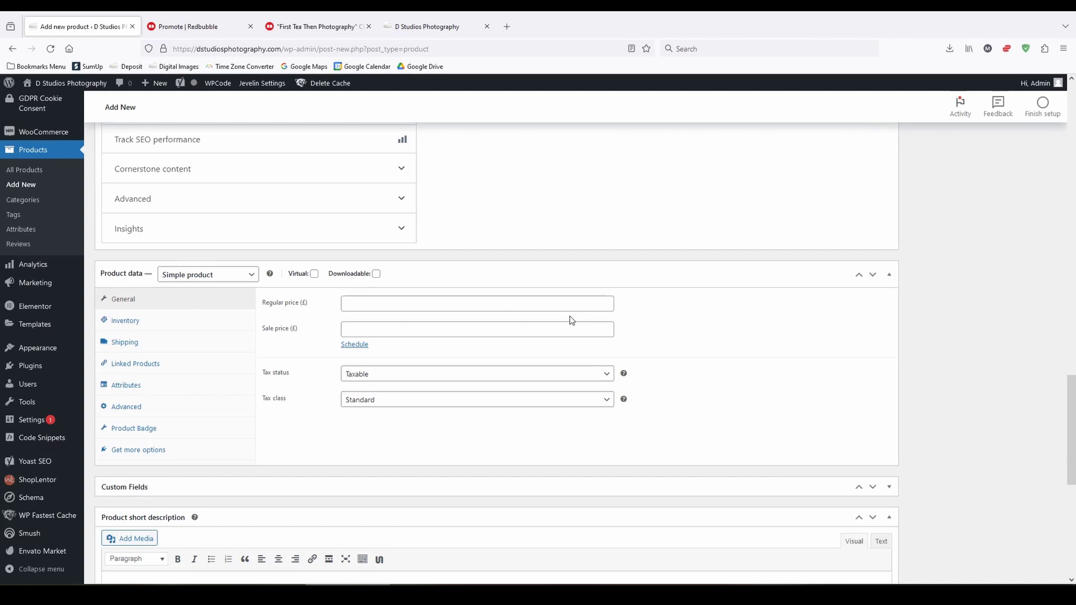
left_click(227, 279)
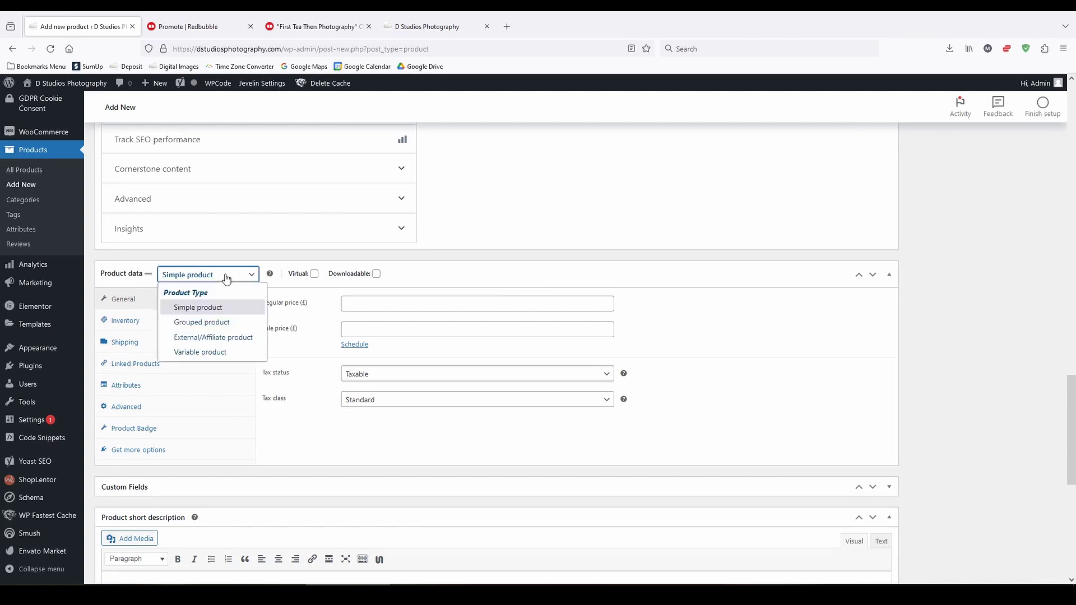
left_click(242, 337)
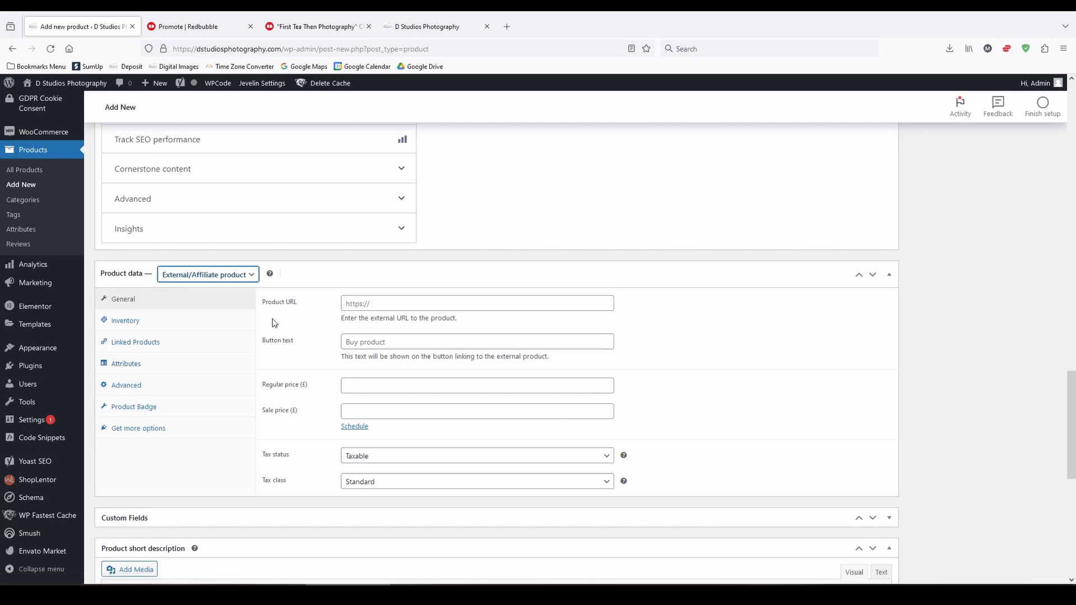
left_click(167, 26)
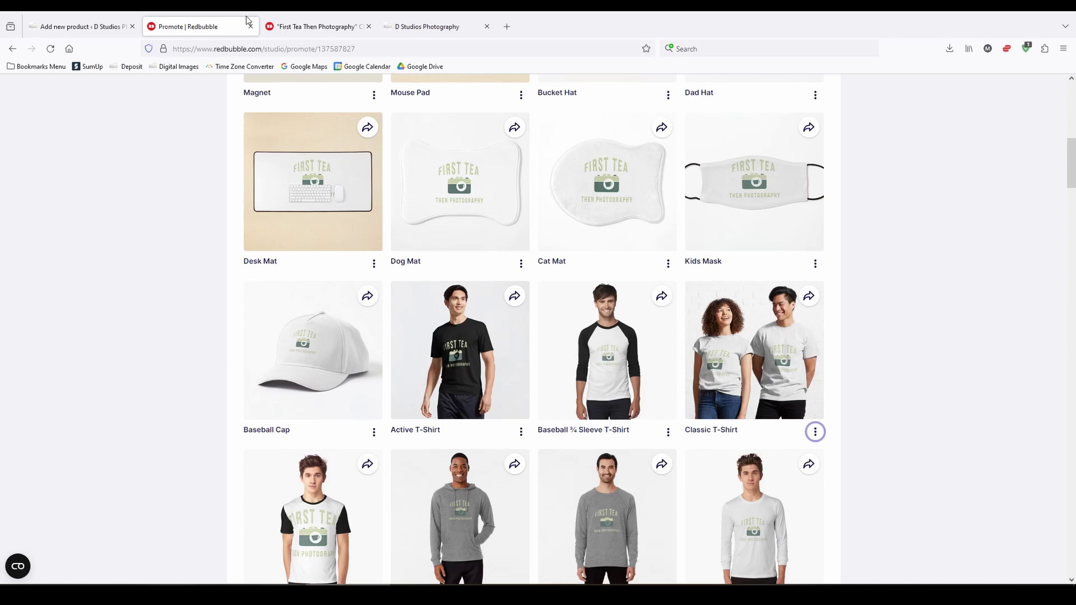
left_click(288, 26)
left_click(318, 49)
key("ctrl+c")
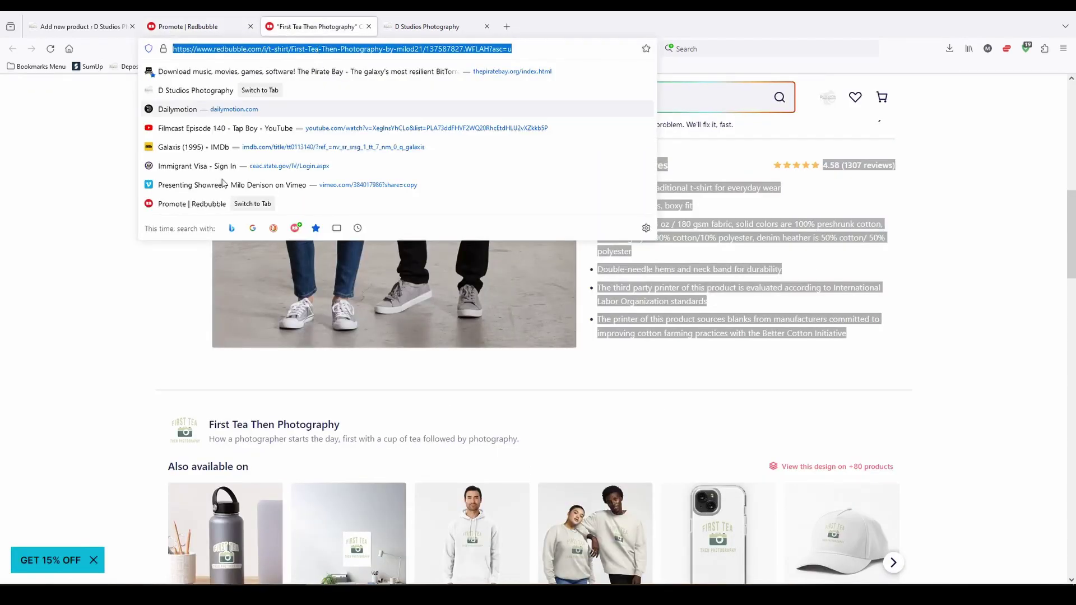
left_click(84, 29)
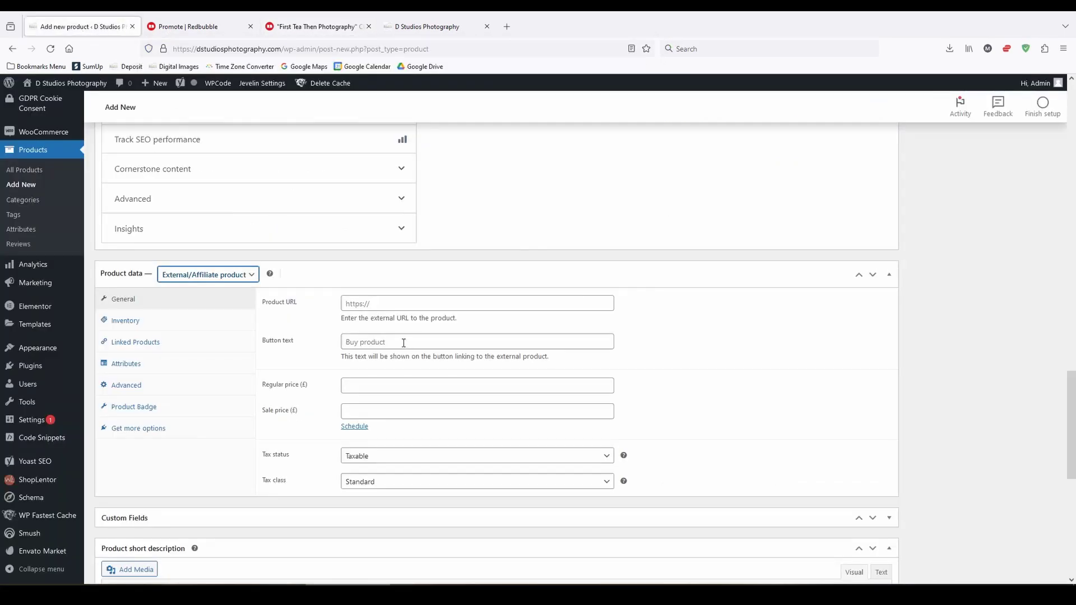
left_click(408, 304)
key("ctrl+v")
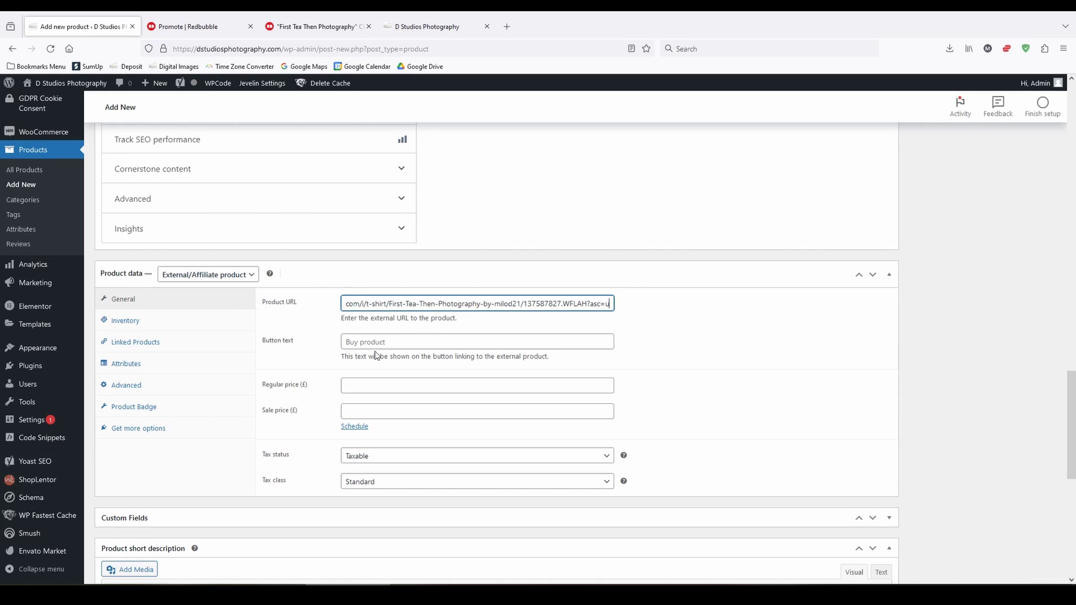
left_click(327, 365)
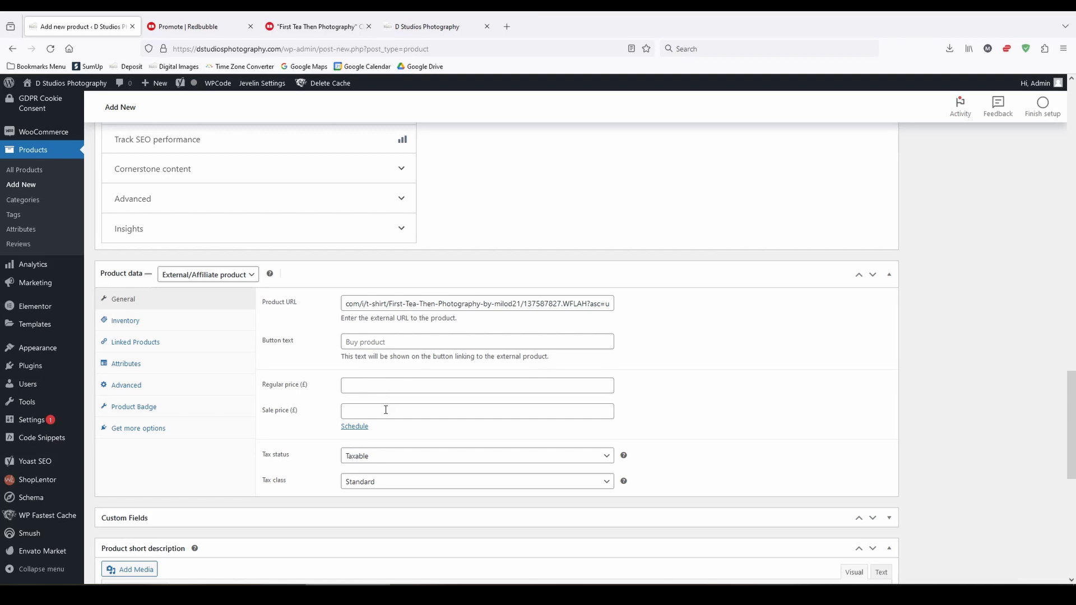
- Copy the £19.30 Redbubble price into the Regular price field
left_click(309, 27)
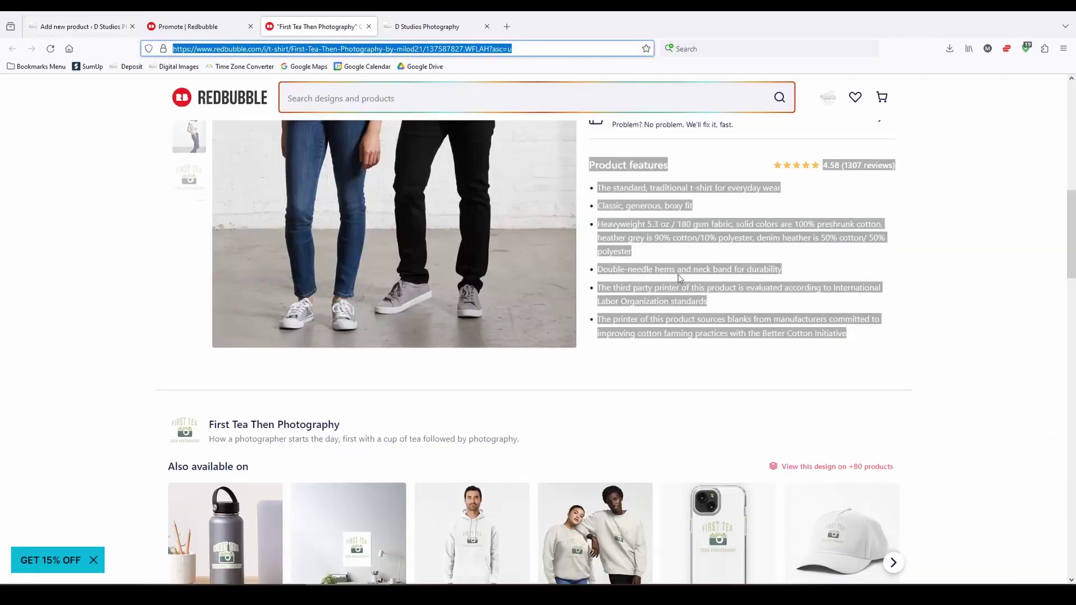
scroll(728, 302, "up", 10)
left_click(940, 234)
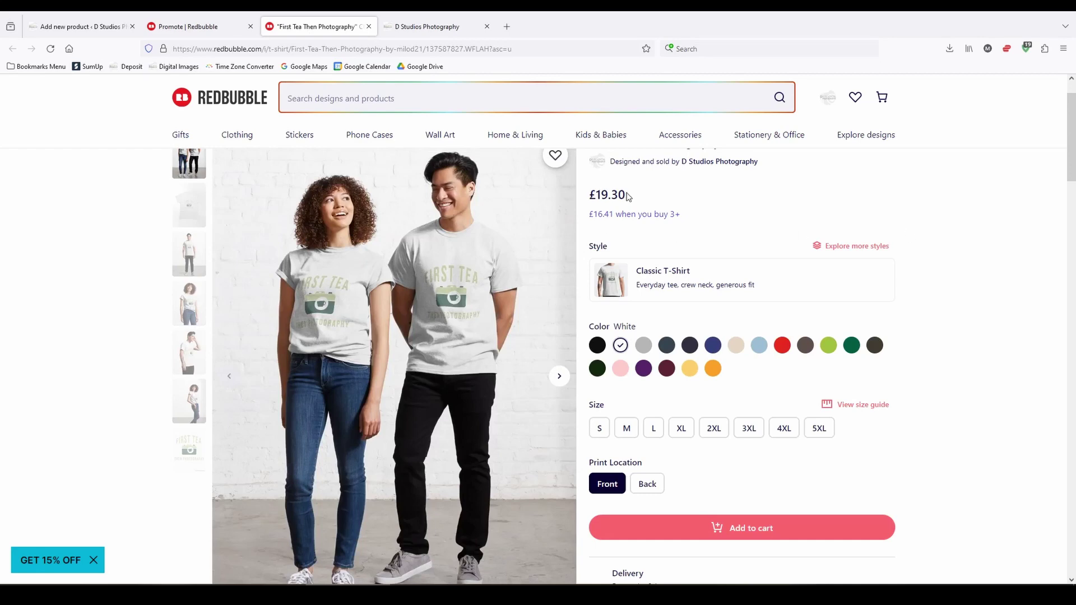
left_click_drag(627, 196, 591, 193)
key("ctrl+c")
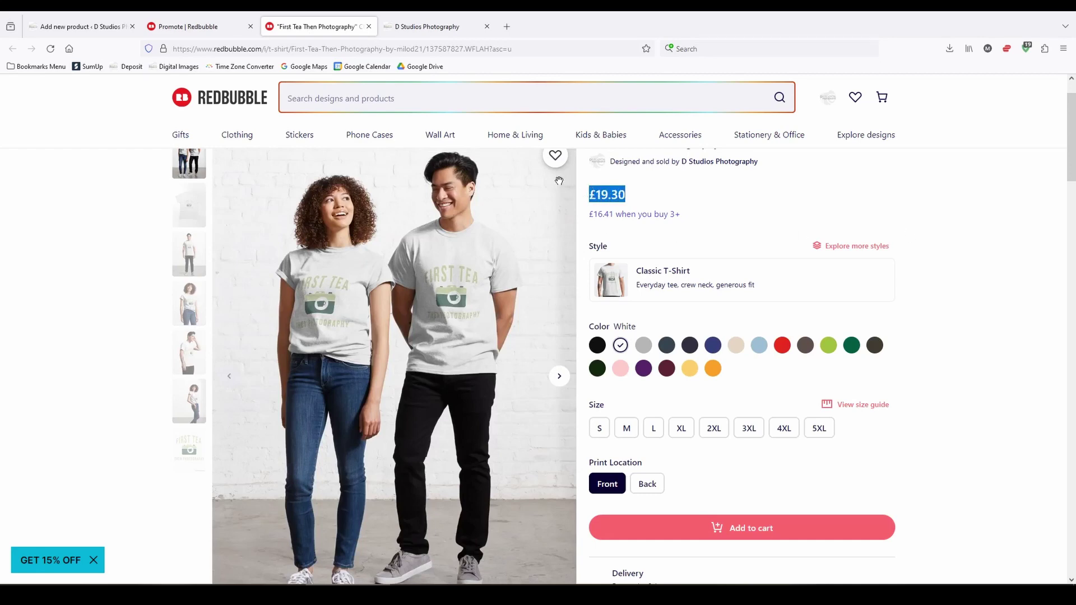
left_click(60, 26)
left_click(367, 387)
key("ctrl+v")
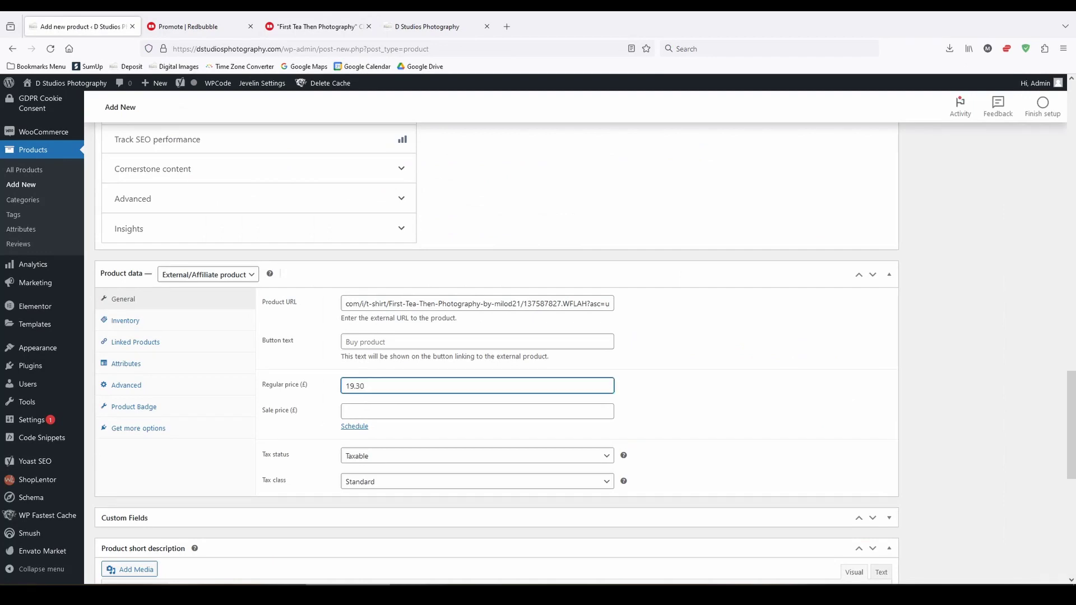
left_click(683, 342)
scroll(616, 369, "down", 1)
scroll(228, 408, "up", 6)
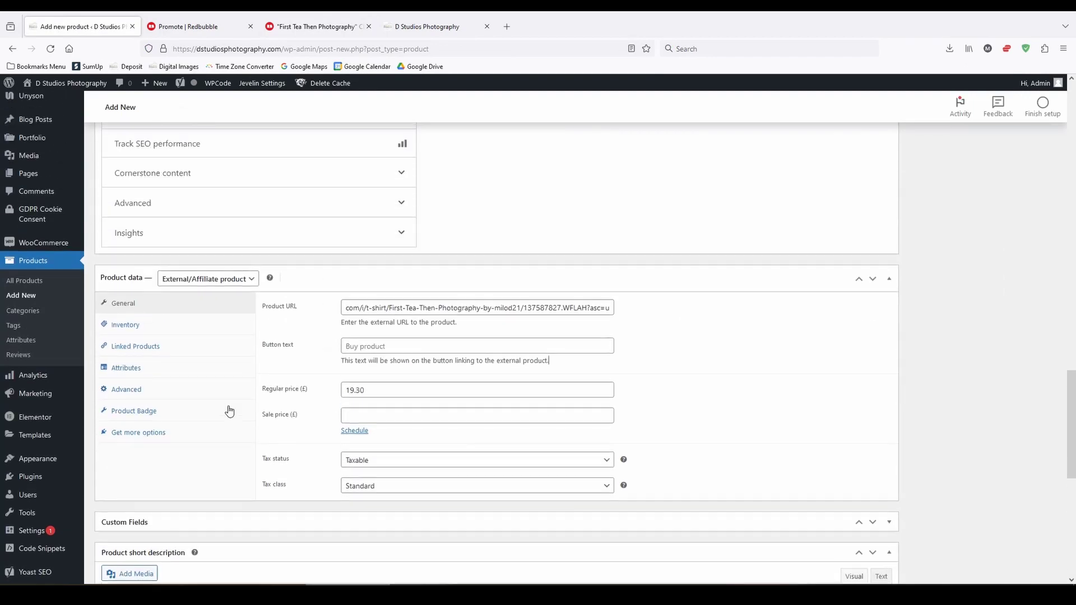
- Upload the four t-shirt images from Downloads and set the couple photo as product image
scroll(229, 411, "up", 2)
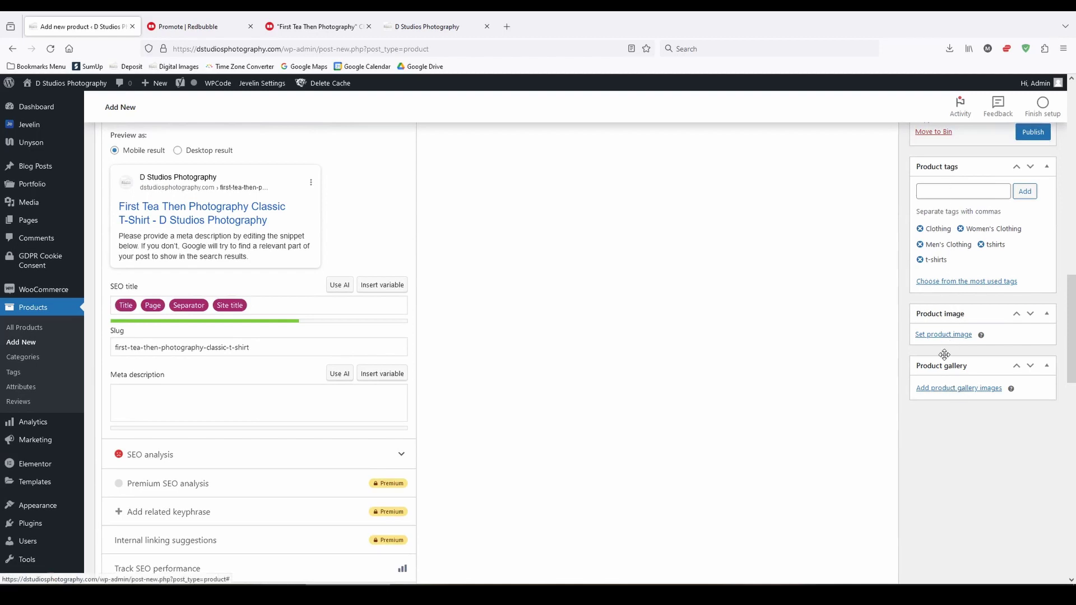
left_click(943, 334)
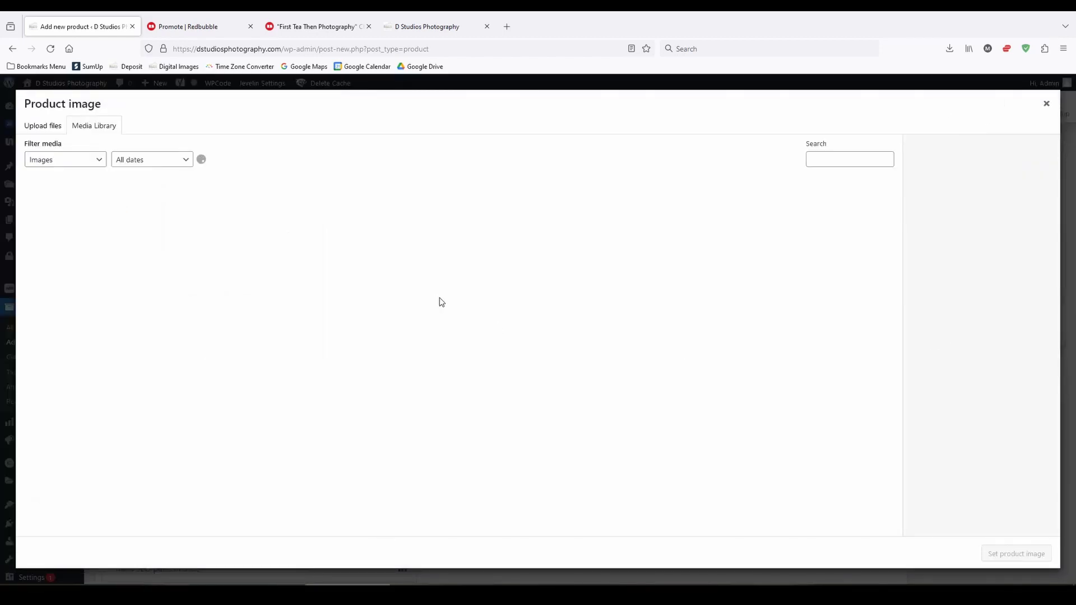
left_click(50, 125)
left_click(522, 317)
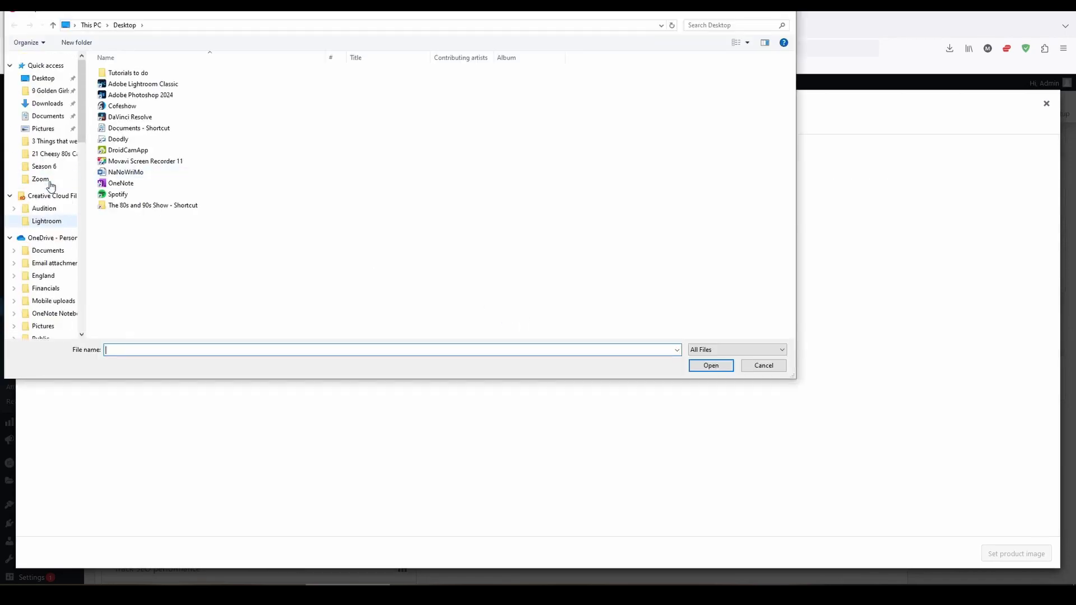
left_click(47, 105)
left_click(119, 108)
left_click(293, 113, "shift")
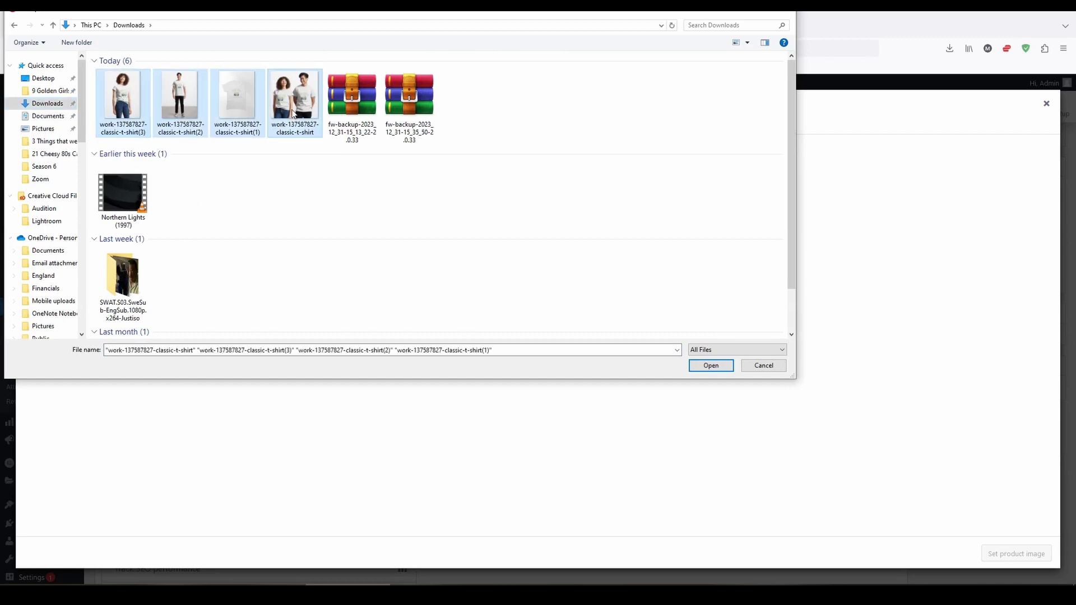
left_click(709, 365)
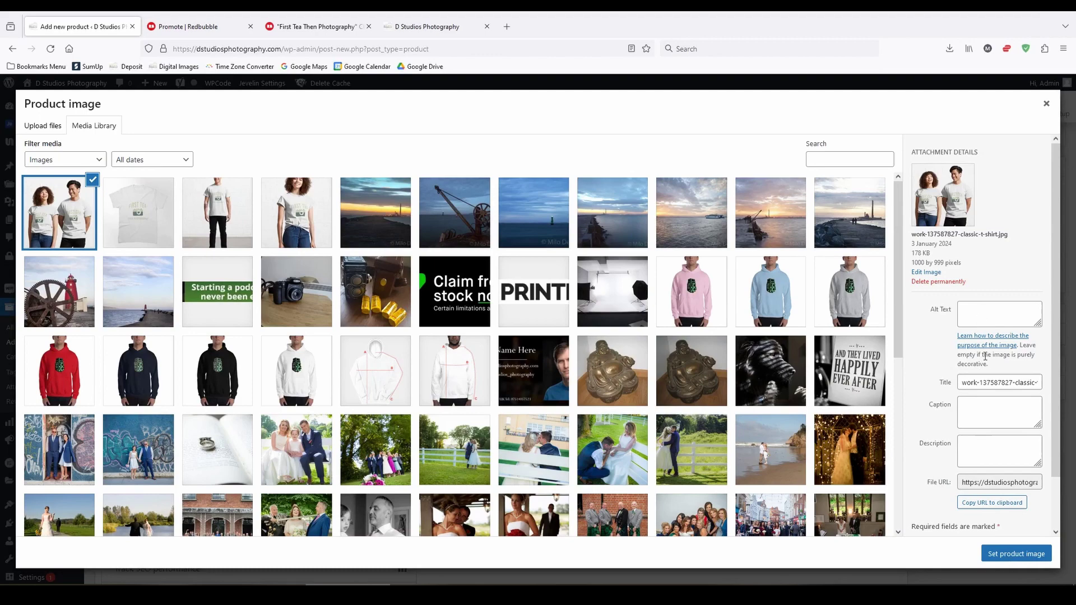
left_click(1010, 555)
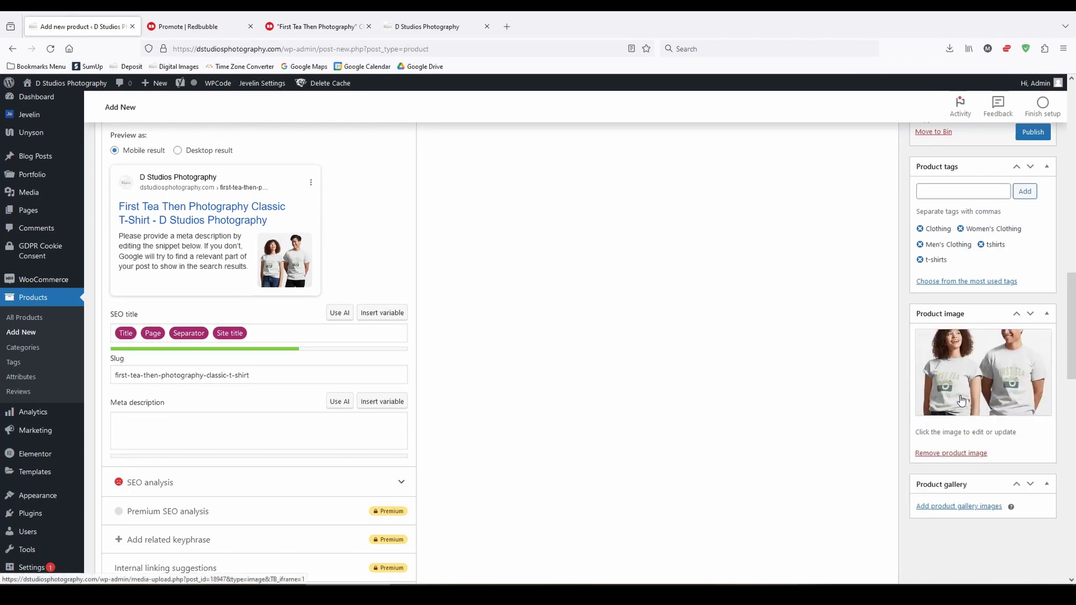
- Add the man, woman and plain white shirt photos to the product gallery
left_click(954, 507)
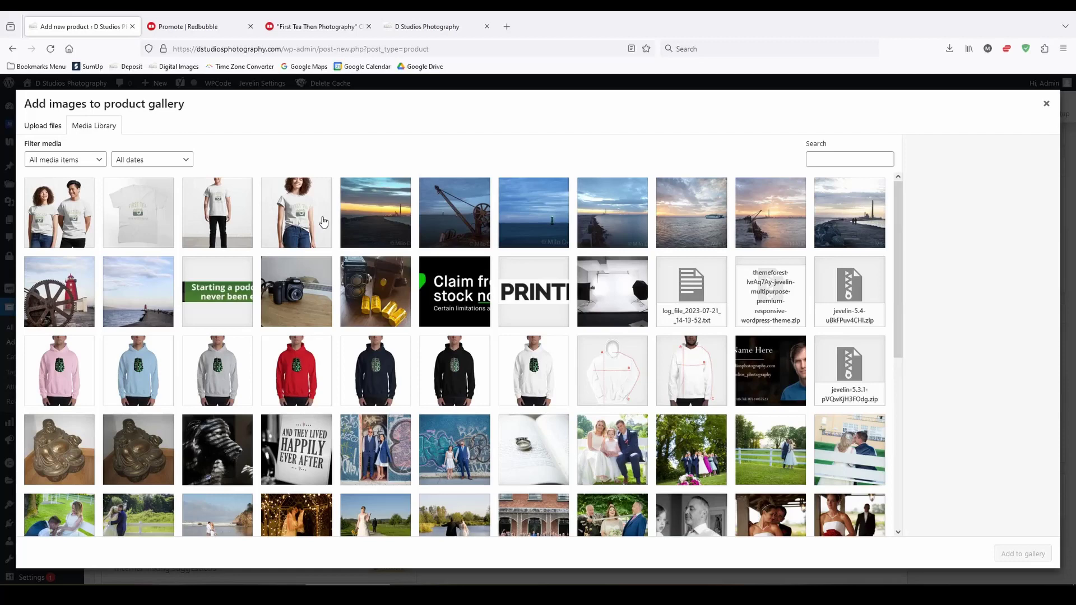
left_click(134, 215)
left_click(219, 223)
left_click(289, 223, "ctrl")
left_click(145, 226, "ctrl")
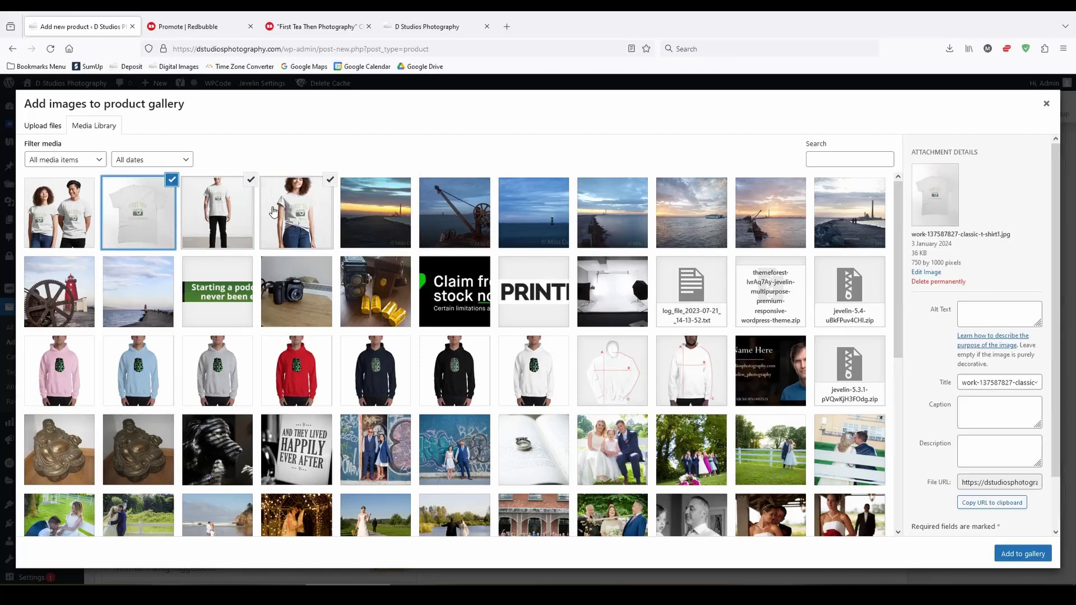
left_click(1033, 555)
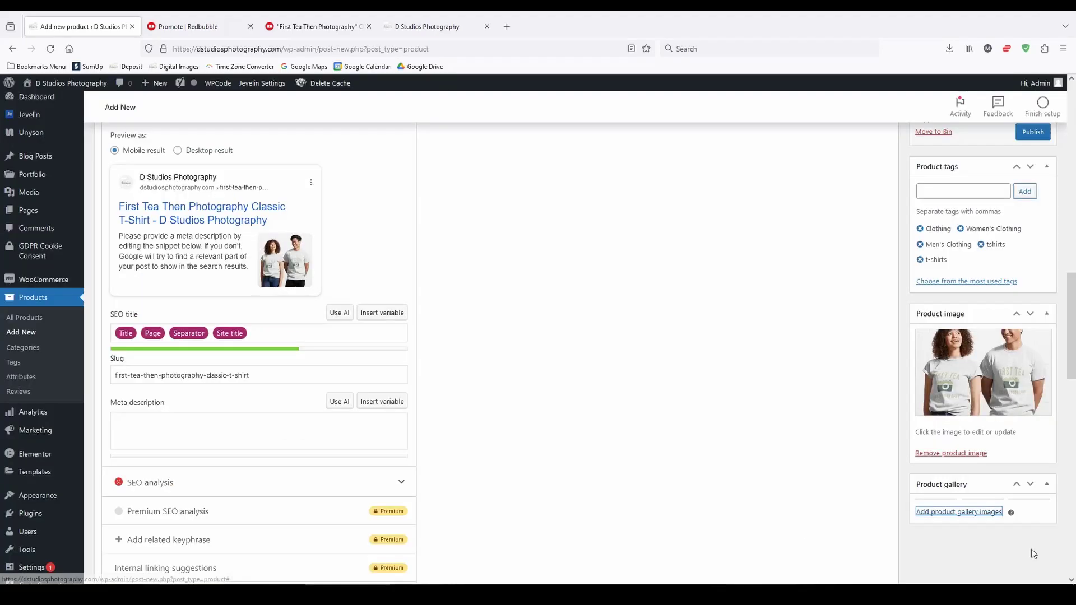
scroll(1024, 510, "down", 3)
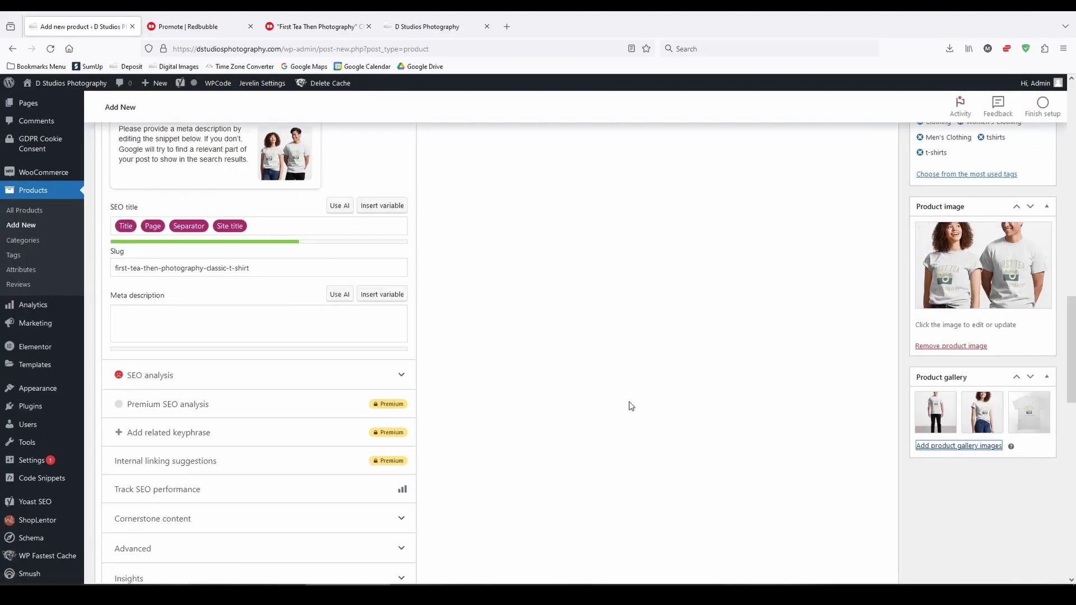
scroll(630, 406, "up", 10)
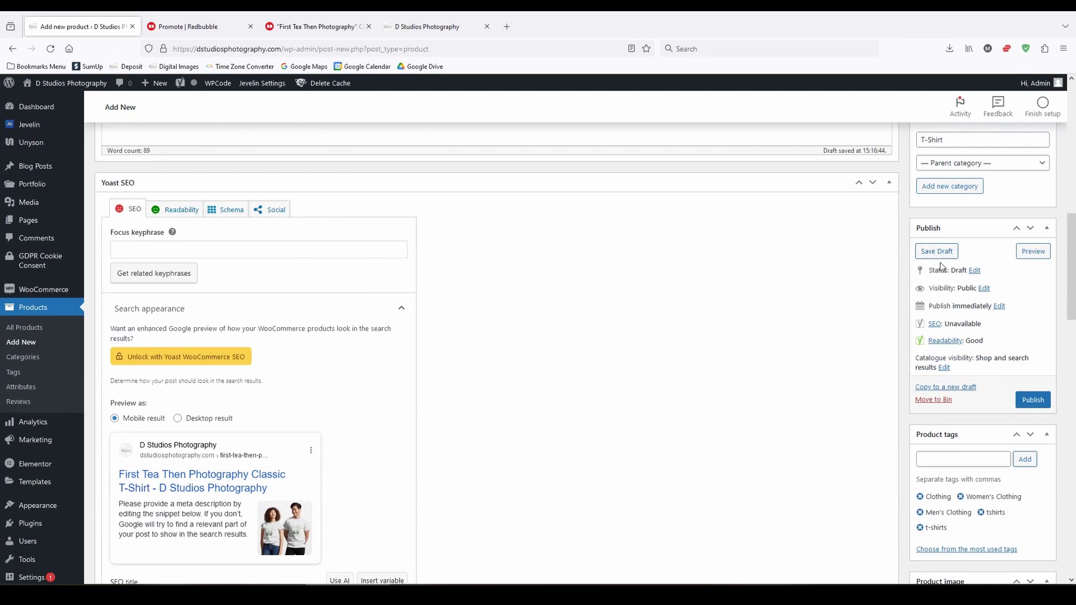
- Publish the Classic T-Shirt product and bring up the All Pages list
left_click(1034, 400)
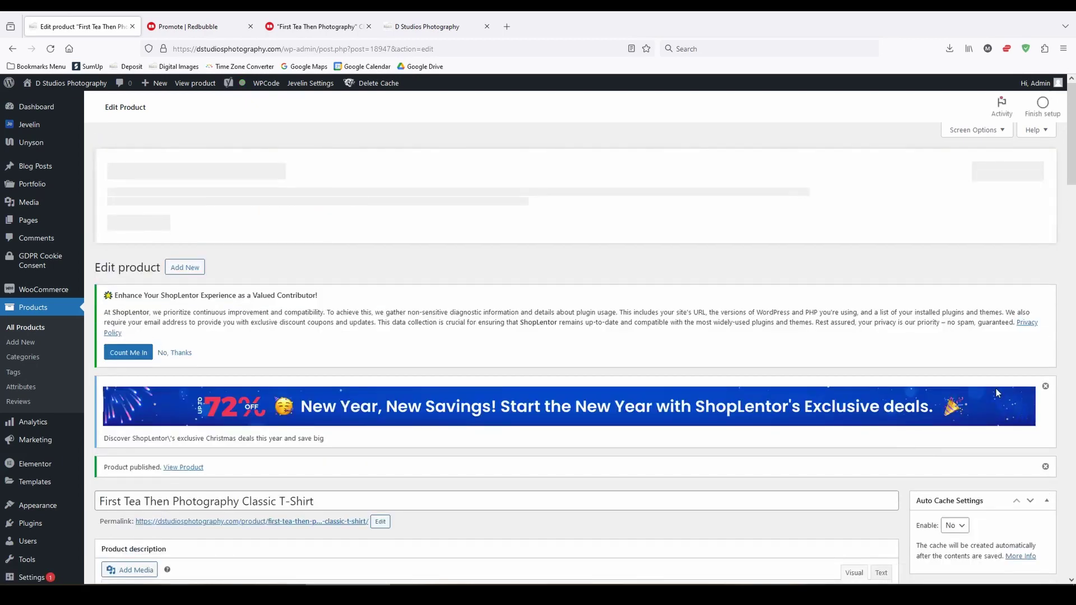
mouse_move(39, 223)
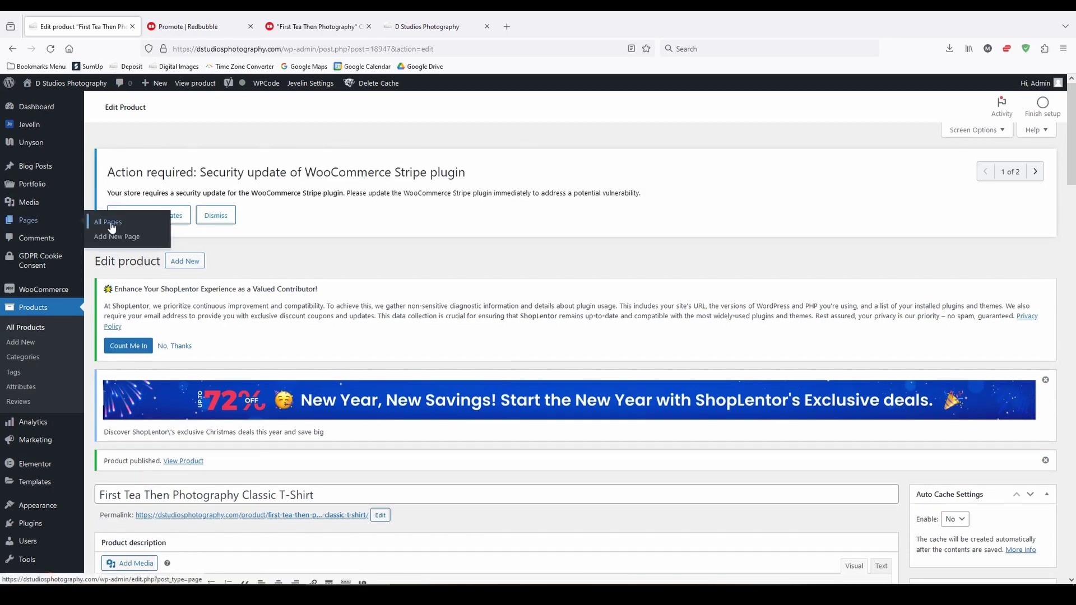
left_click(112, 227)
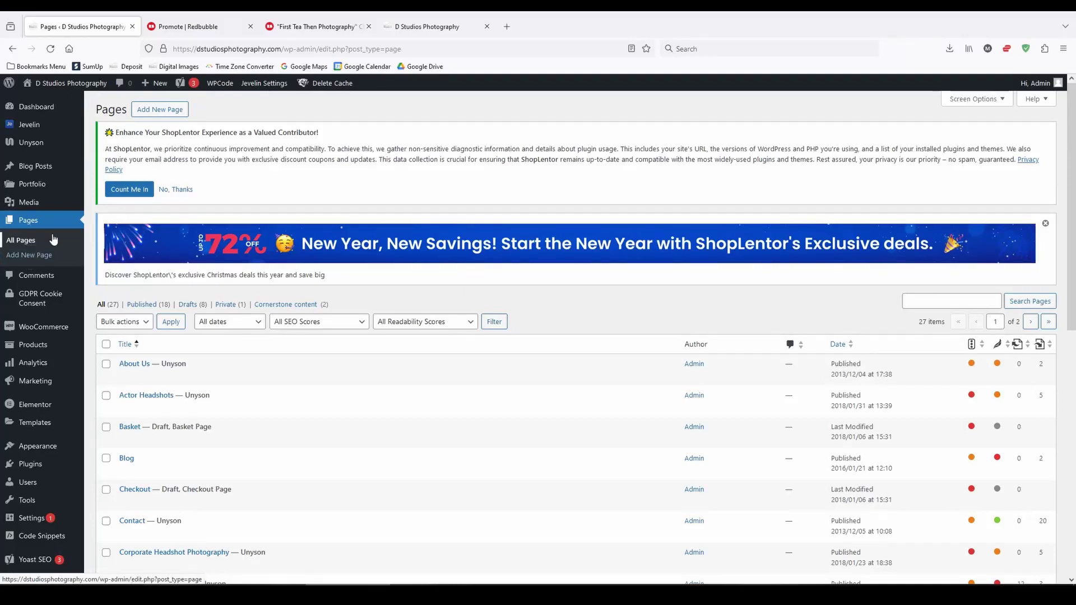
- Add a new page titled 'Store' and check that its permalink ends in /store/
left_click(166, 110)
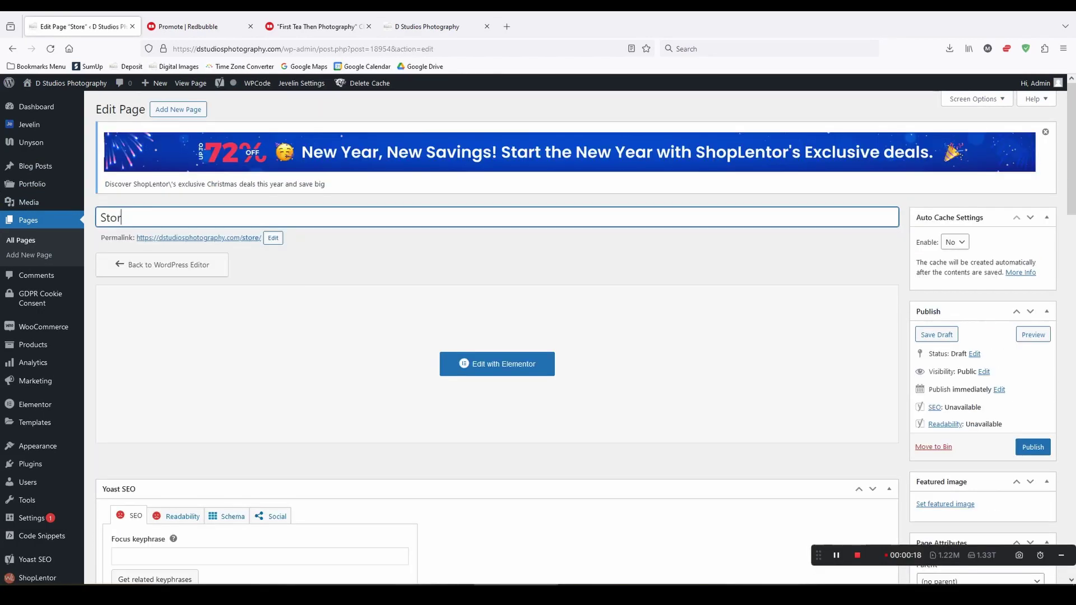
left_click(317, 263)
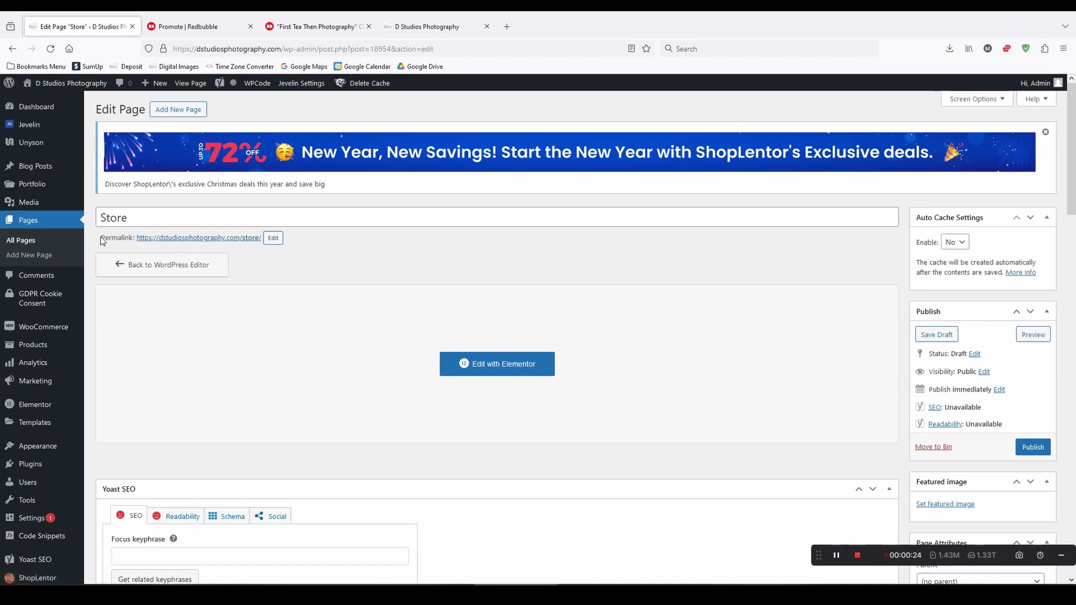
left_click_drag(102, 240, 262, 239)
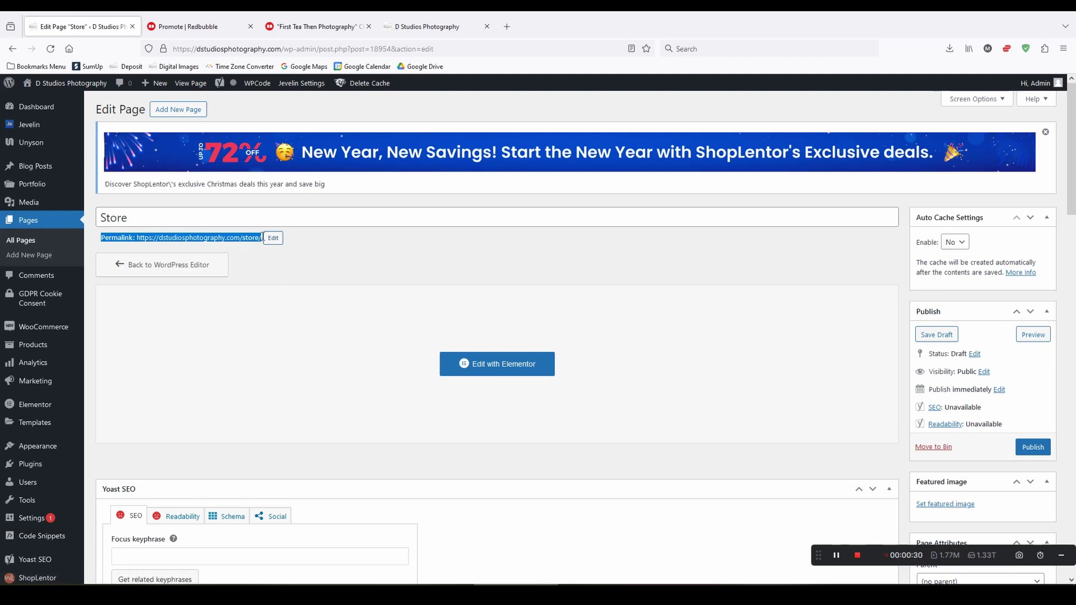
left_click(407, 247)
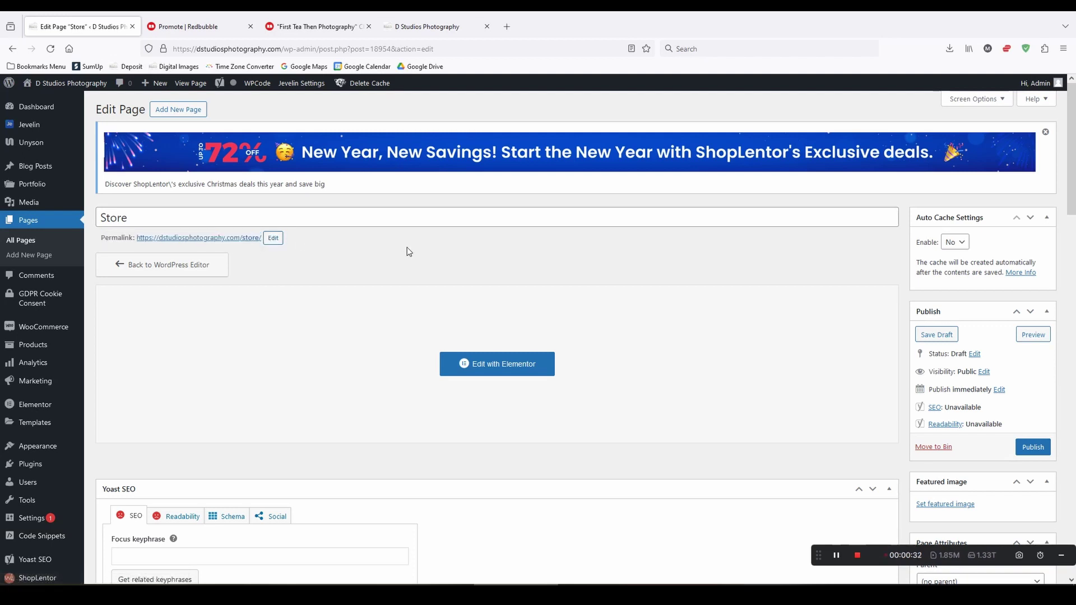
- Open the Store page in Elementor and drop a WL: Add Banner widget onto it
left_click(501, 370)
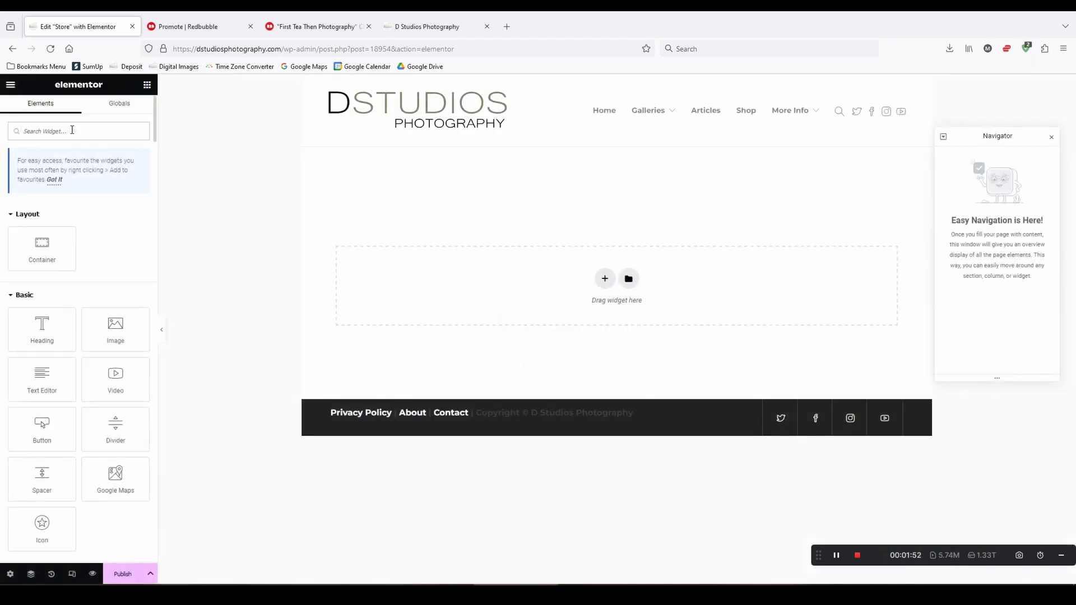
left_click(67, 128)
type("WL: Add Banner")
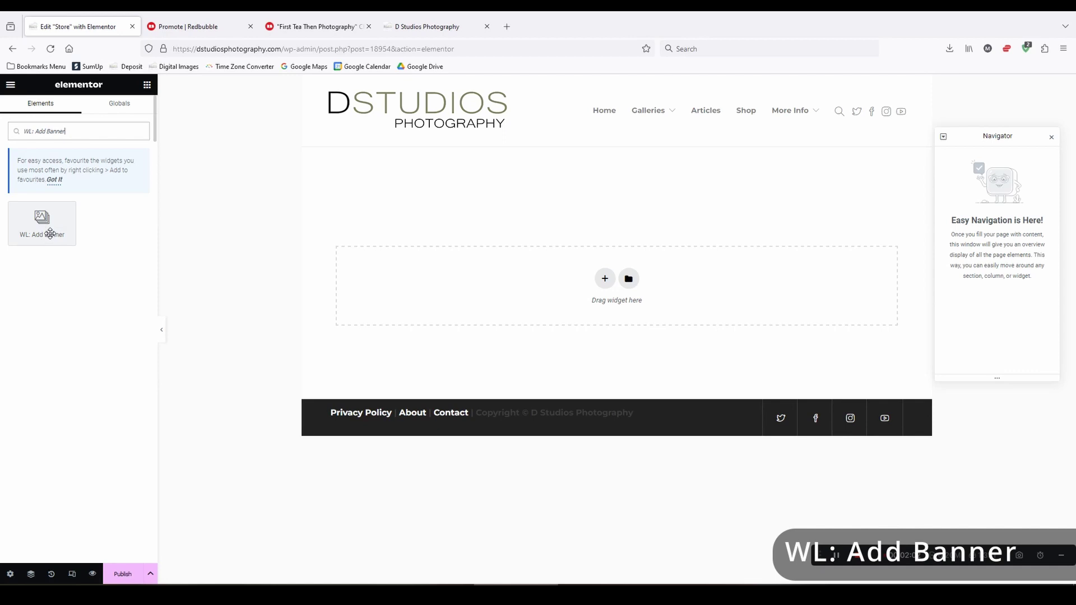
left_click_drag(50, 233, 610, 298)
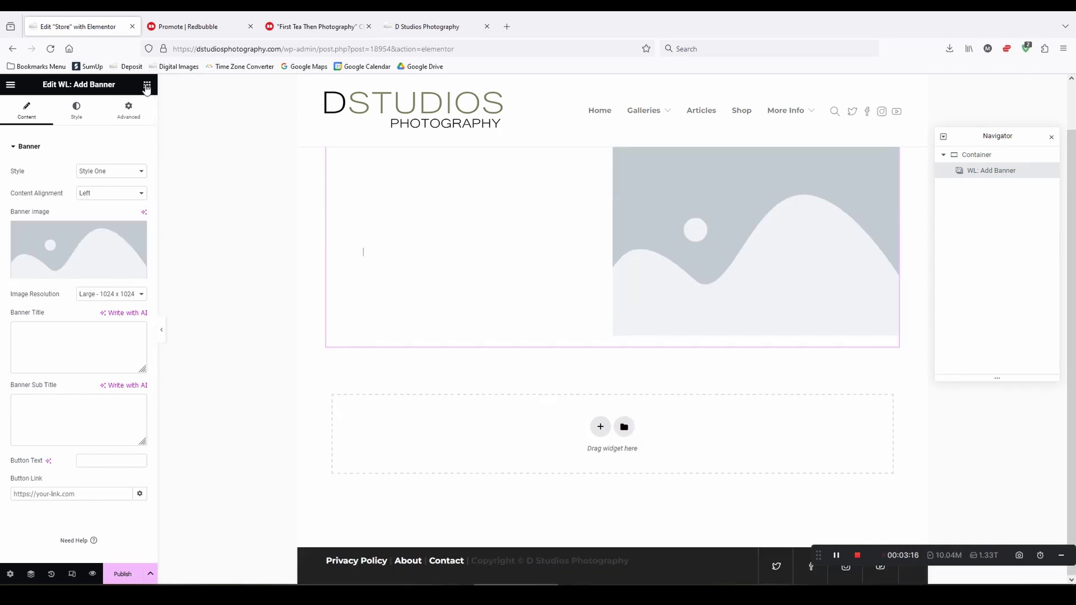
- Place a WL: Universal Product Layout widget under the banner, showing three products in 3 columns
left_click(147, 86)
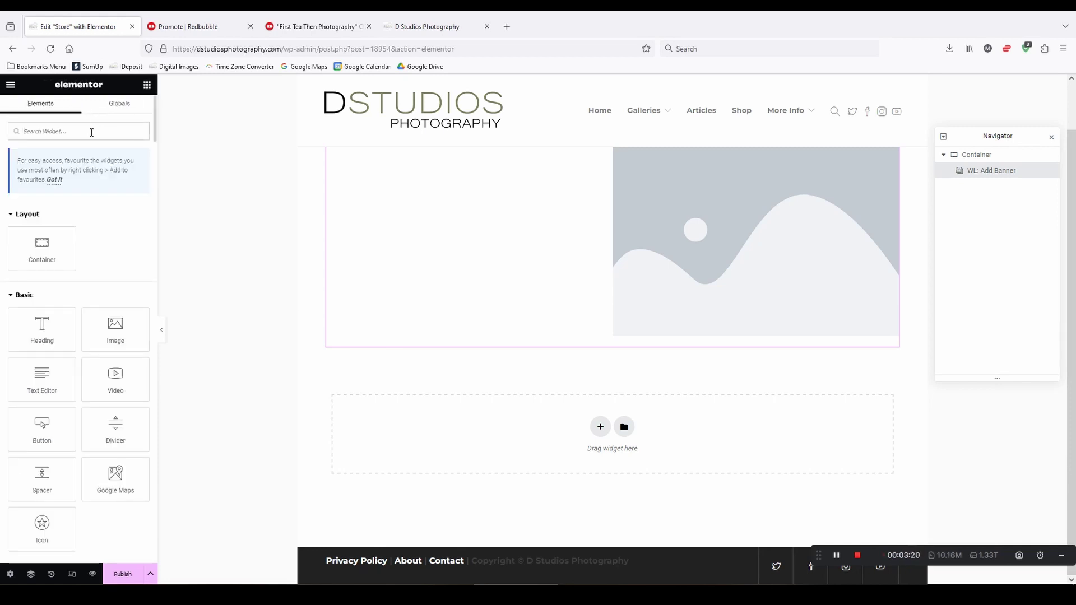
type("Universal Product Layout")
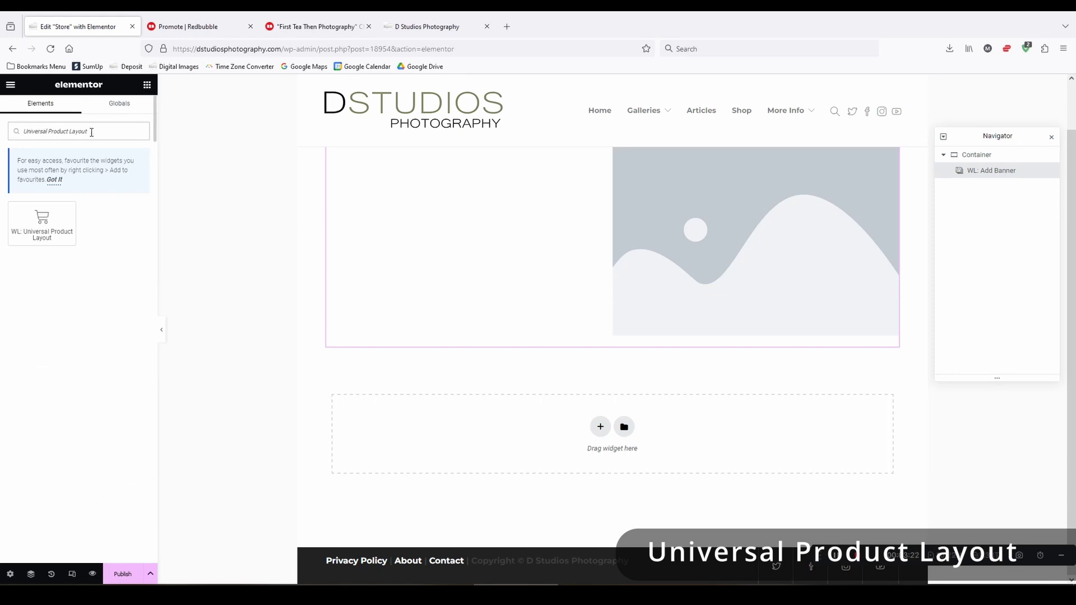
left_click_drag(48, 210, 605, 432)
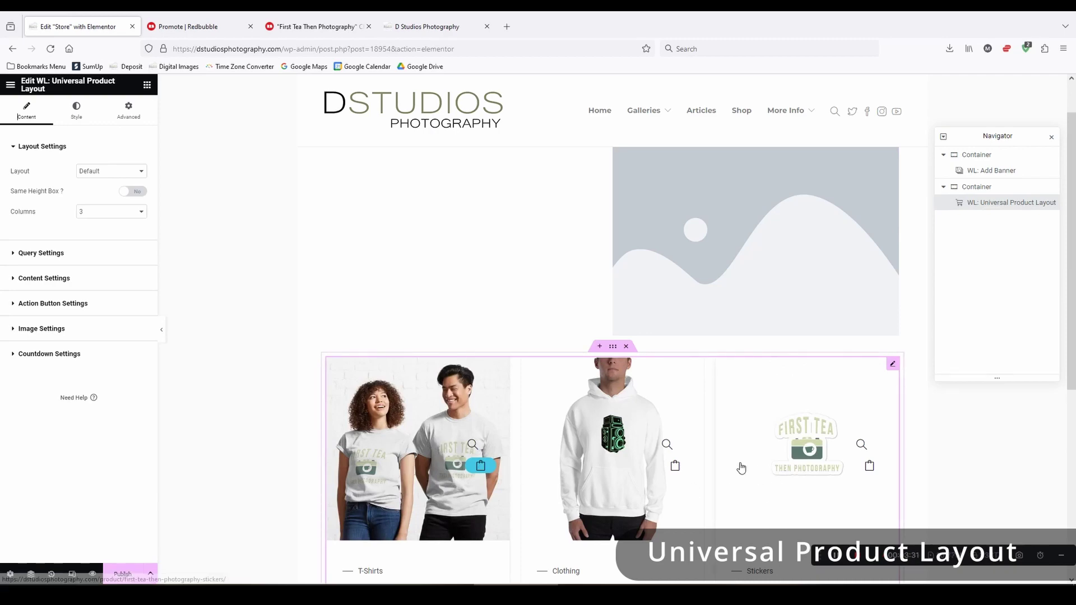
scroll(724, 456, "down", 3)
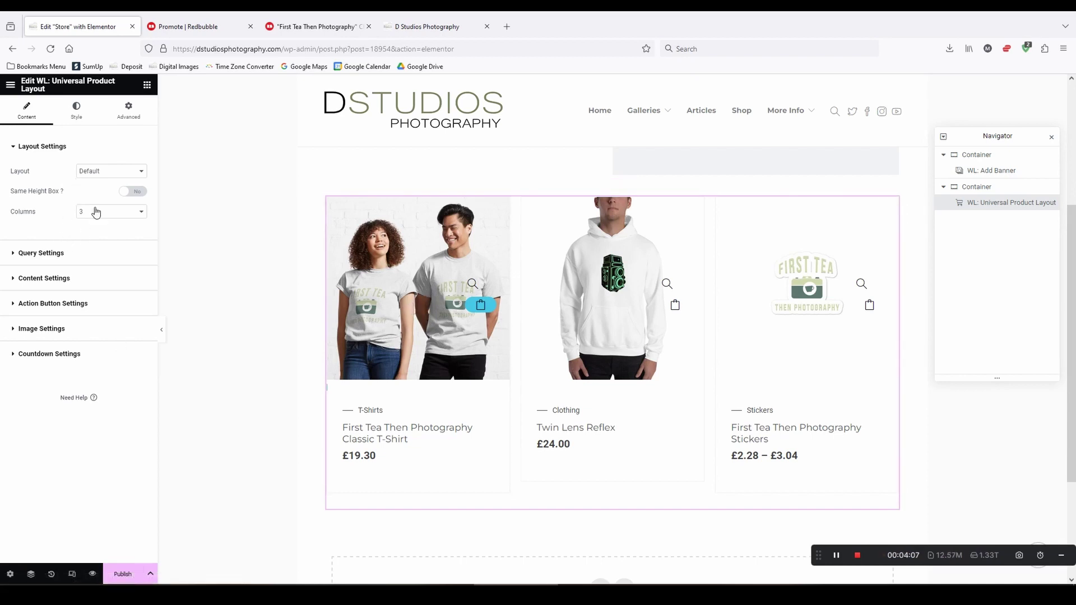
- Try the Slider and Tab grid layouts, then set the layout back to Default
left_click(98, 171)
left_click(95, 193)
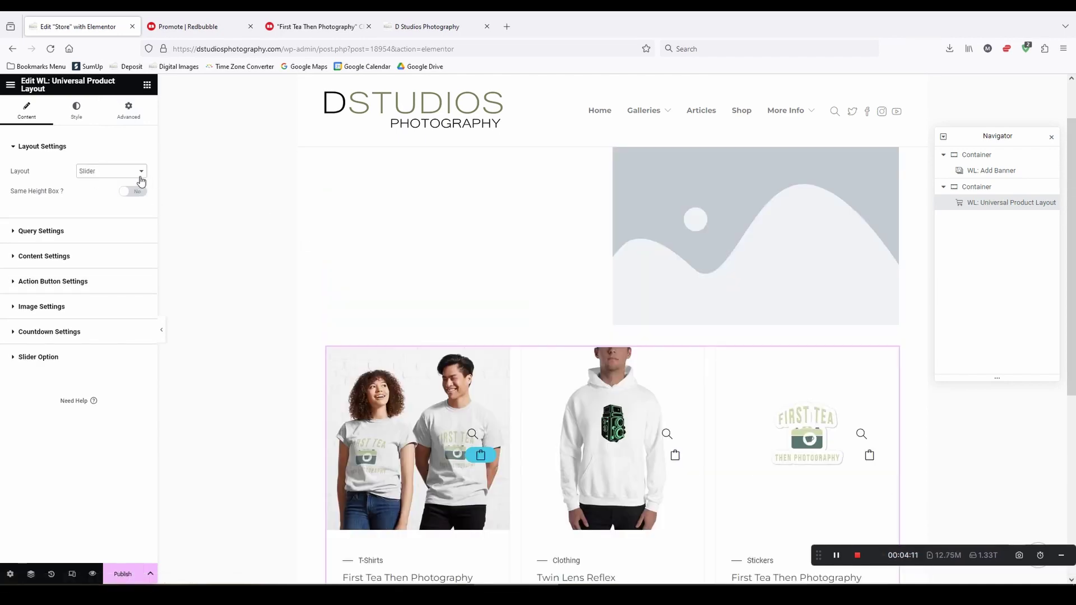
left_click(137, 172)
left_click(109, 204)
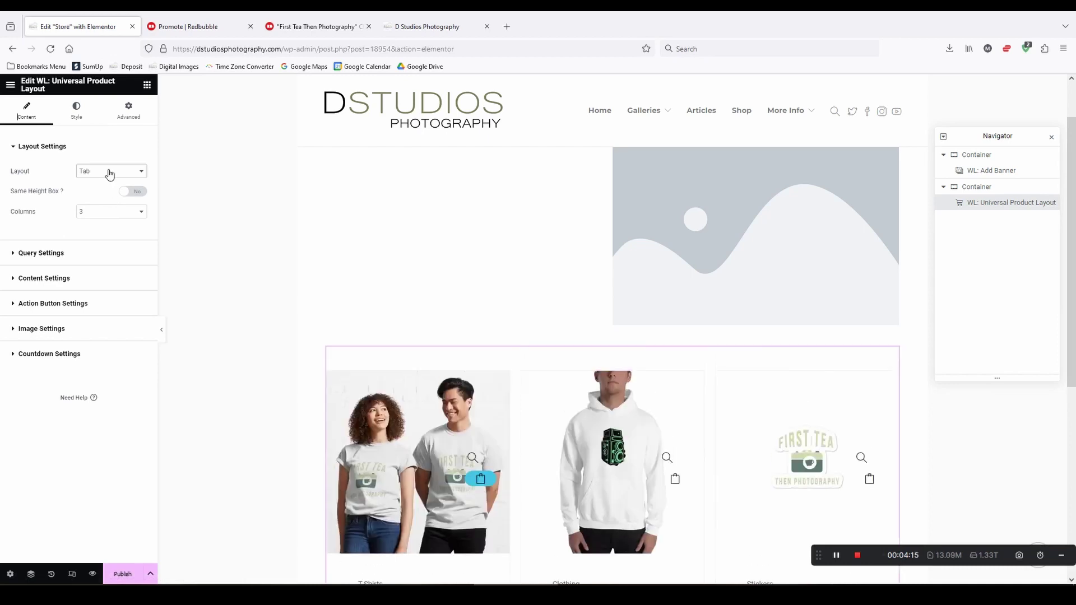
left_click(110, 174)
left_click(101, 210)
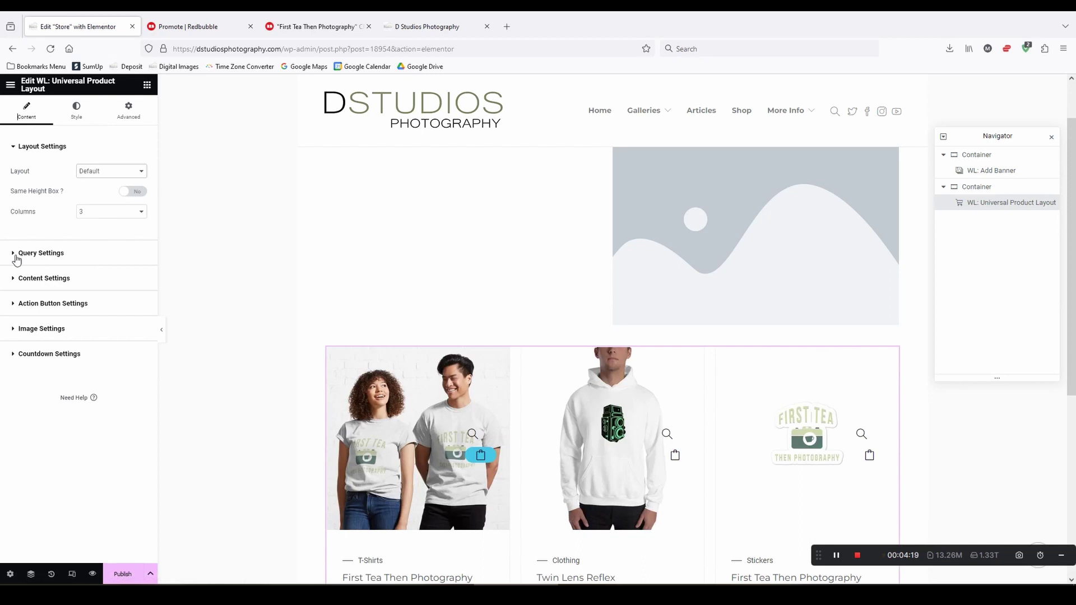
- Limit the grid's Product Categories to T-Shirts and Long Sleeved Shirt
left_click(15, 256)
left_click(86, 253)
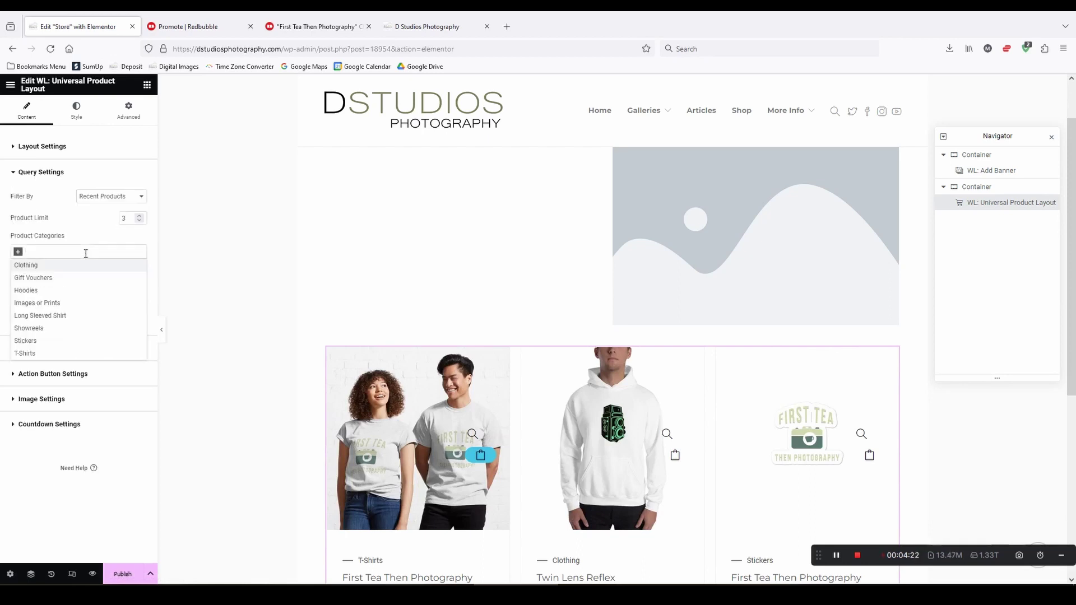
left_click(48, 353)
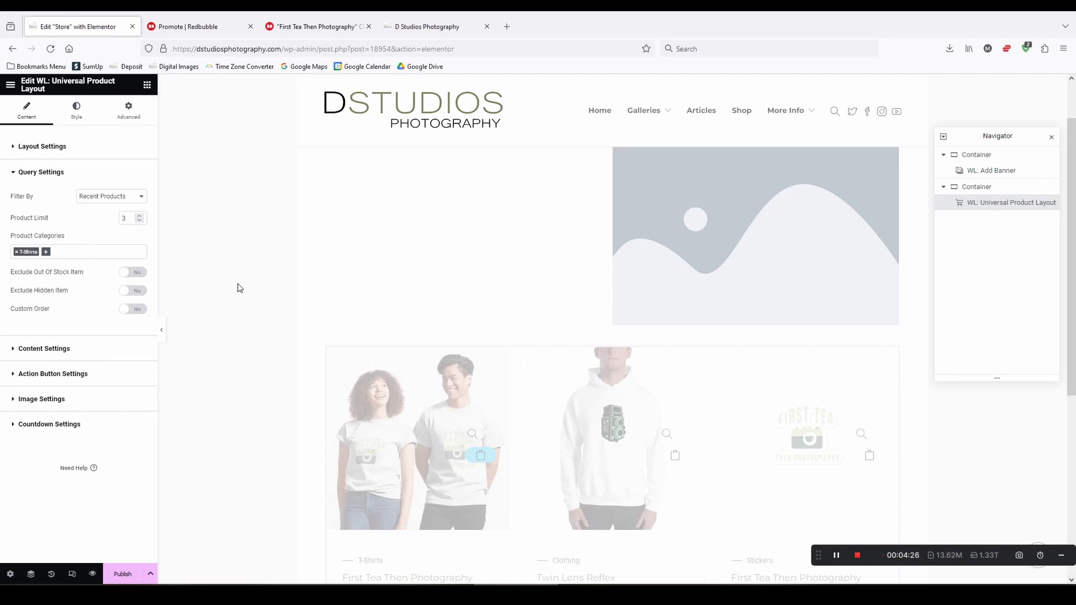
scroll(245, 293, "down", 2)
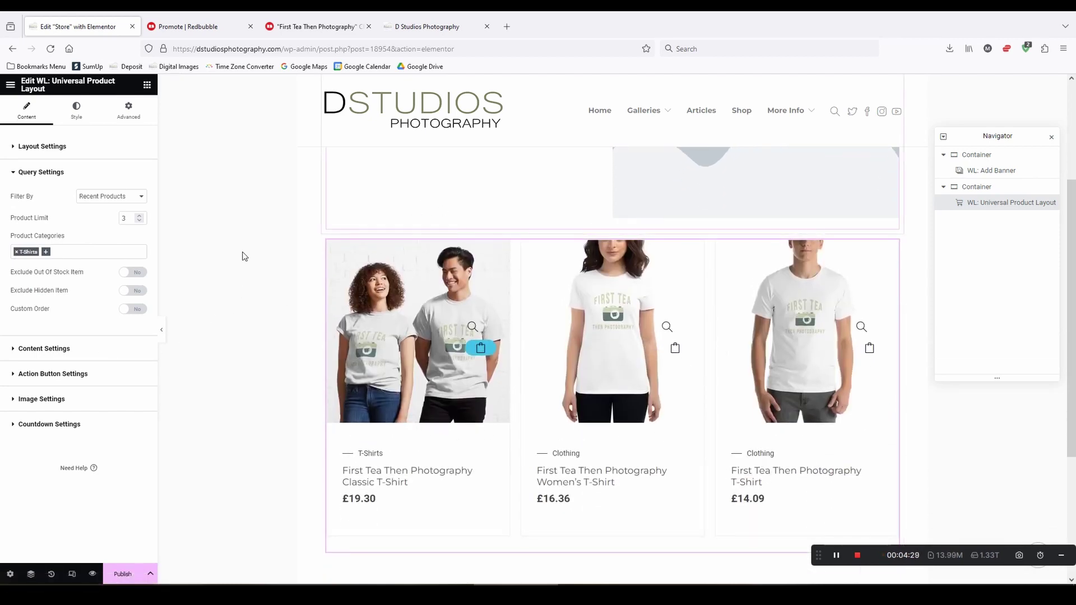
left_click(47, 252)
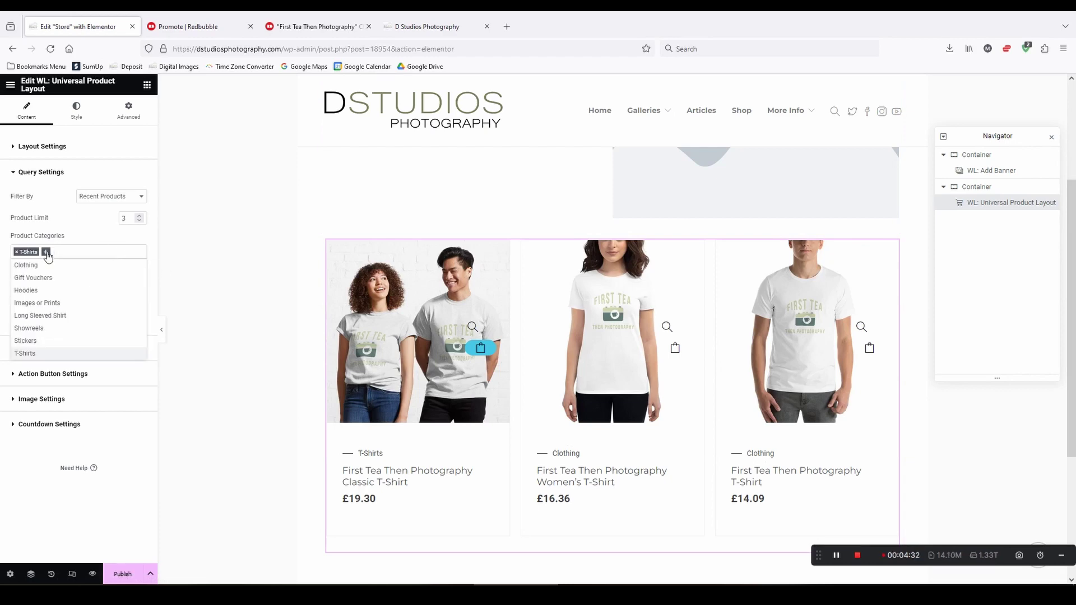
left_click(57, 317)
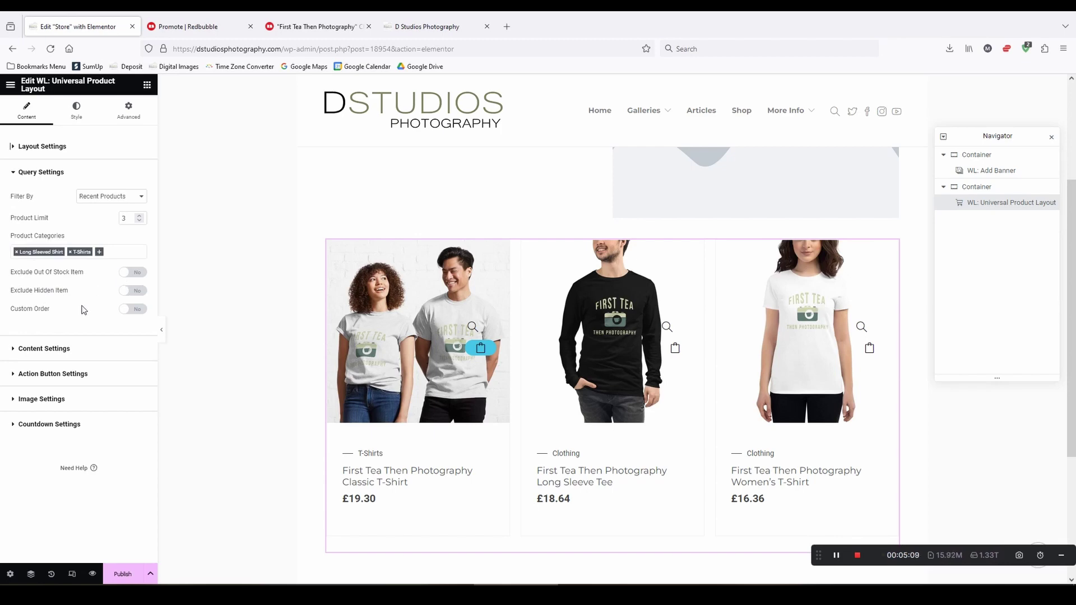
- Turn on Hide Rating and set the action buttons to Style Three at the Bottom position
left_click(17, 350)
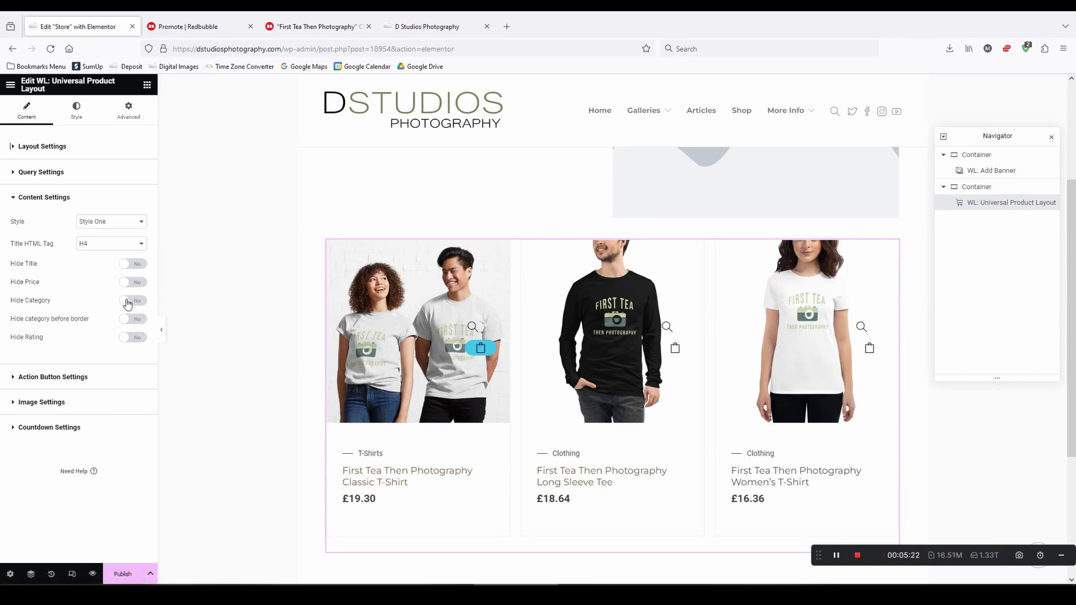
left_click(126, 343)
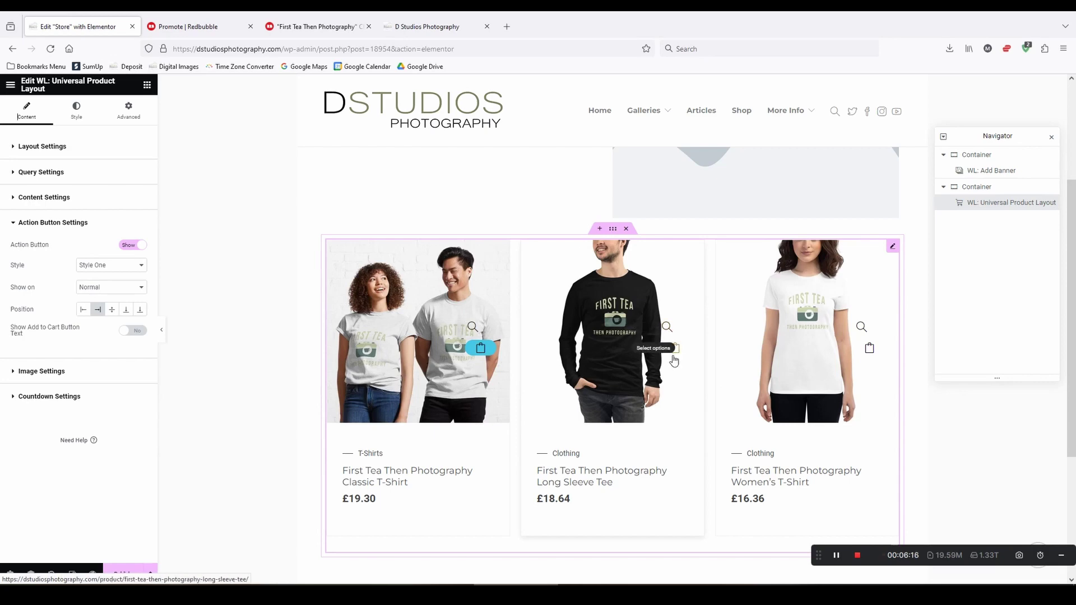
left_click(99, 266)
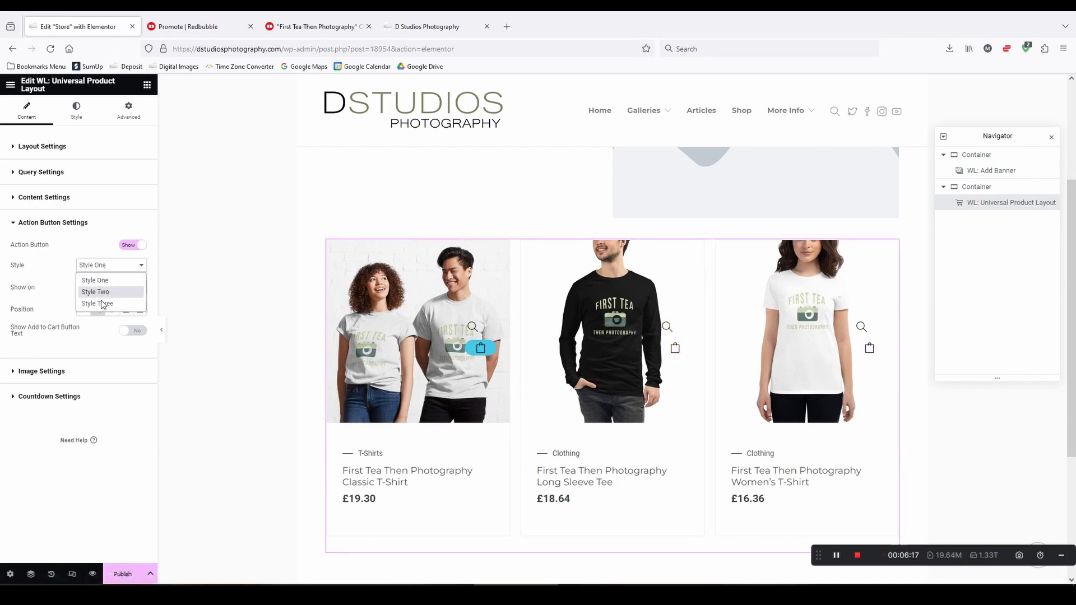
left_click(95, 292)
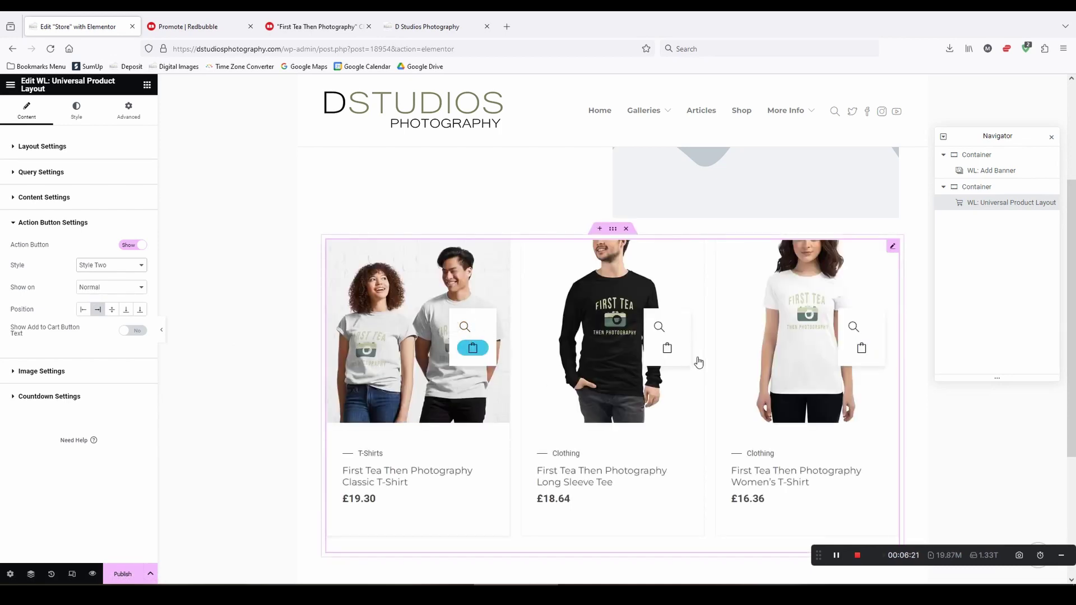
left_click(119, 265)
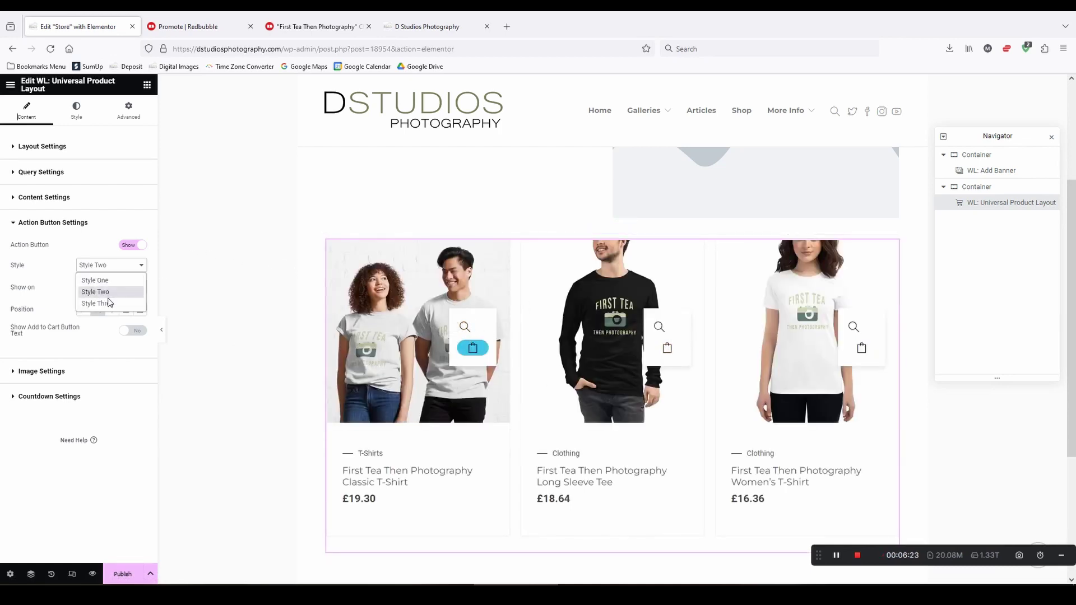
left_click(96, 304)
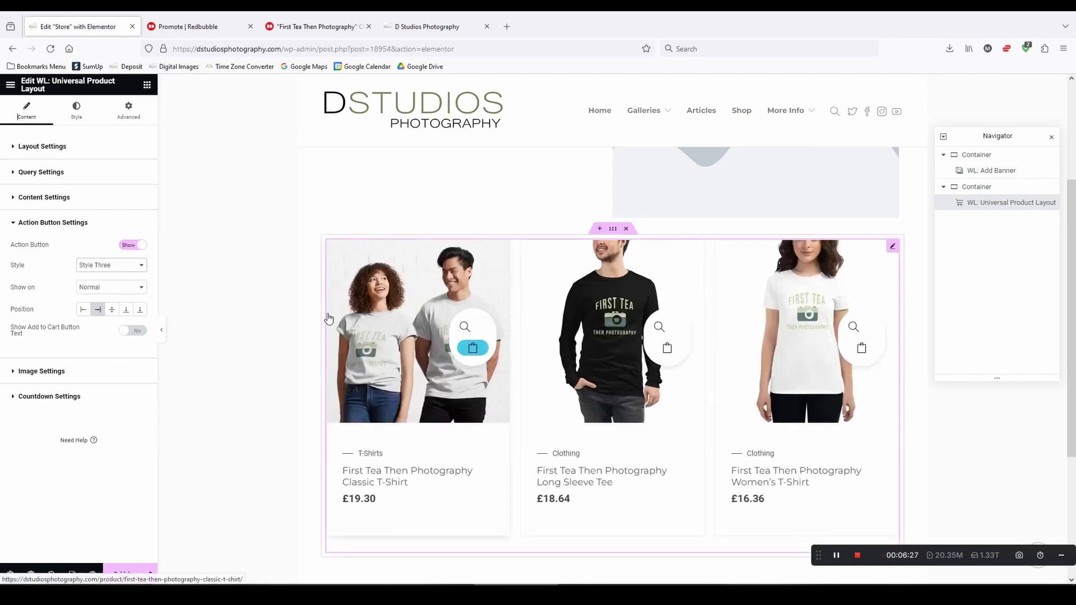
left_click(126, 310)
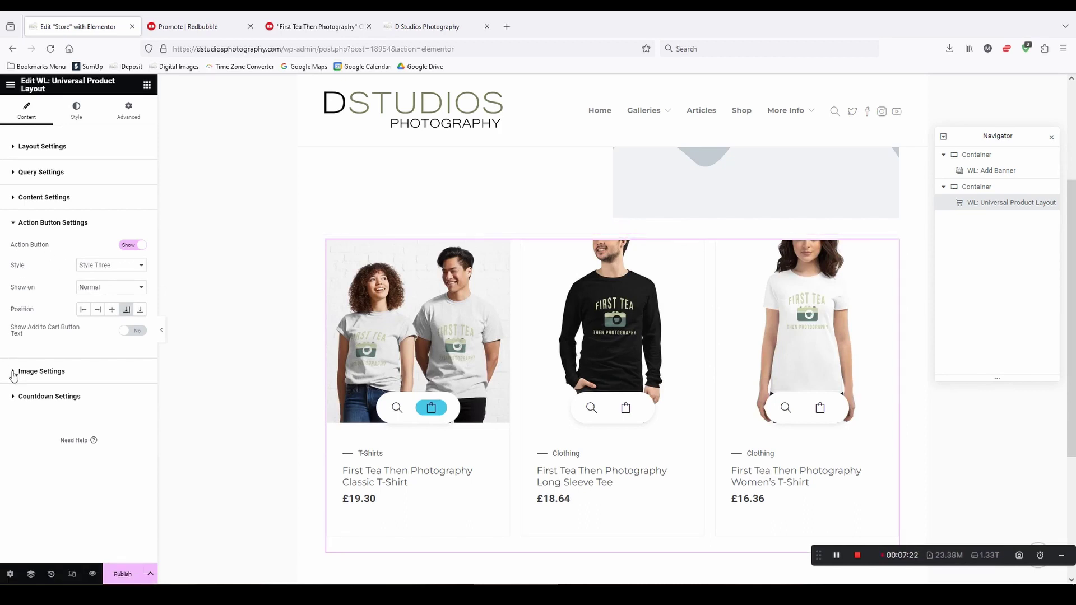
- Set the product Thumbnails Style to Image Slider
left_click(13, 372)
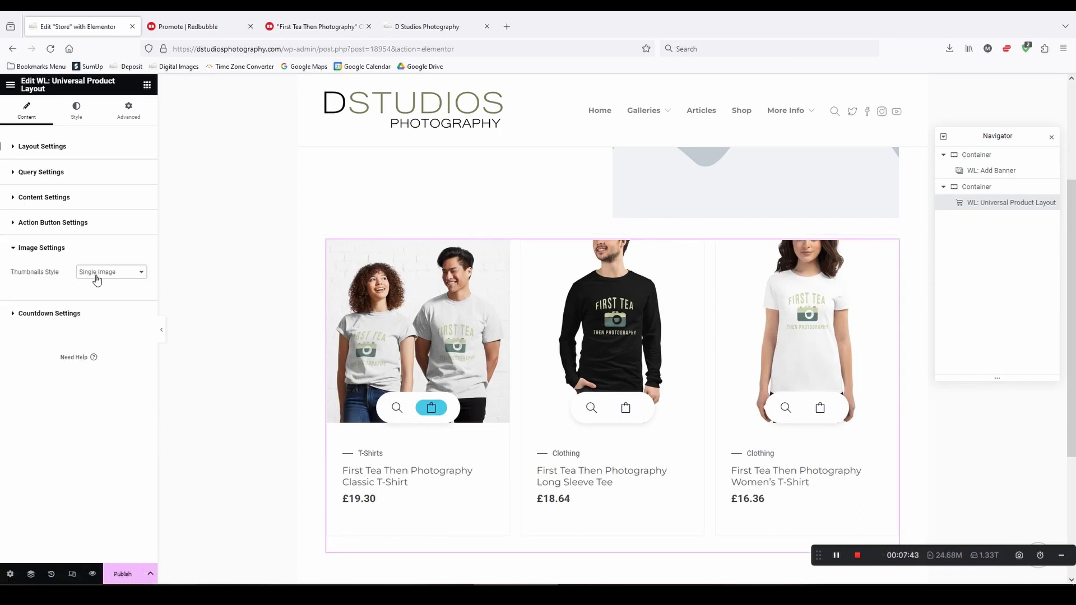
left_click(96, 276)
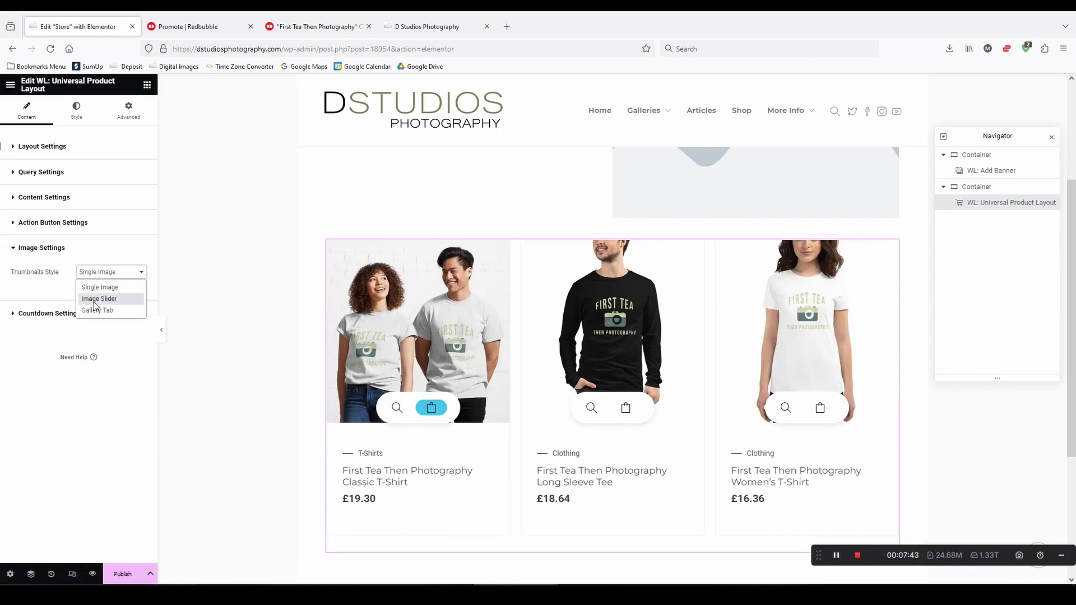
left_click(93, 297)
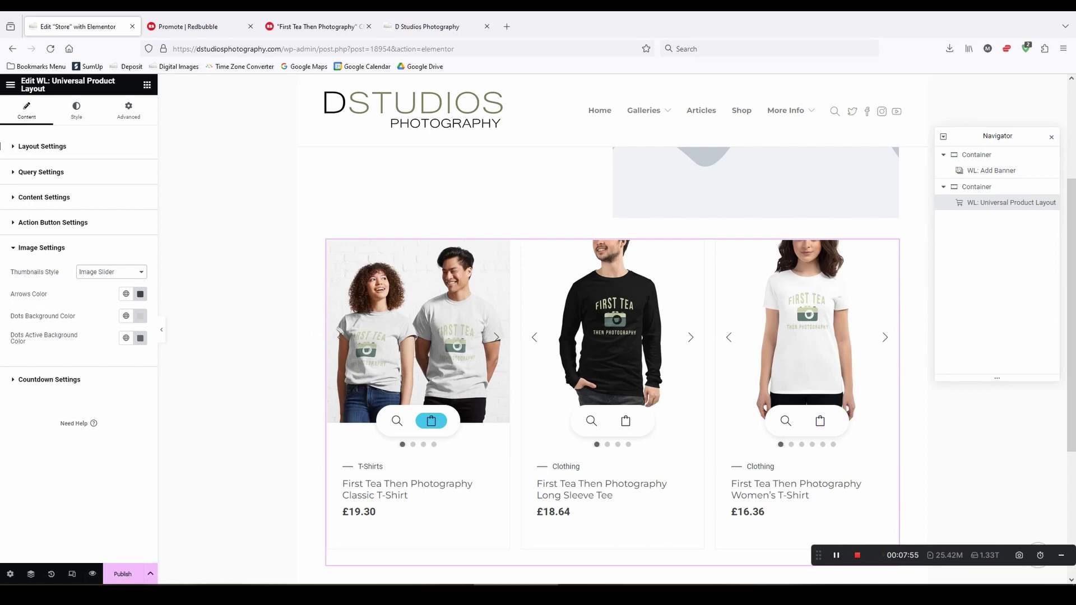
- Switch Show Countdown Timer on, then back to Hide
left_click(15, 381)
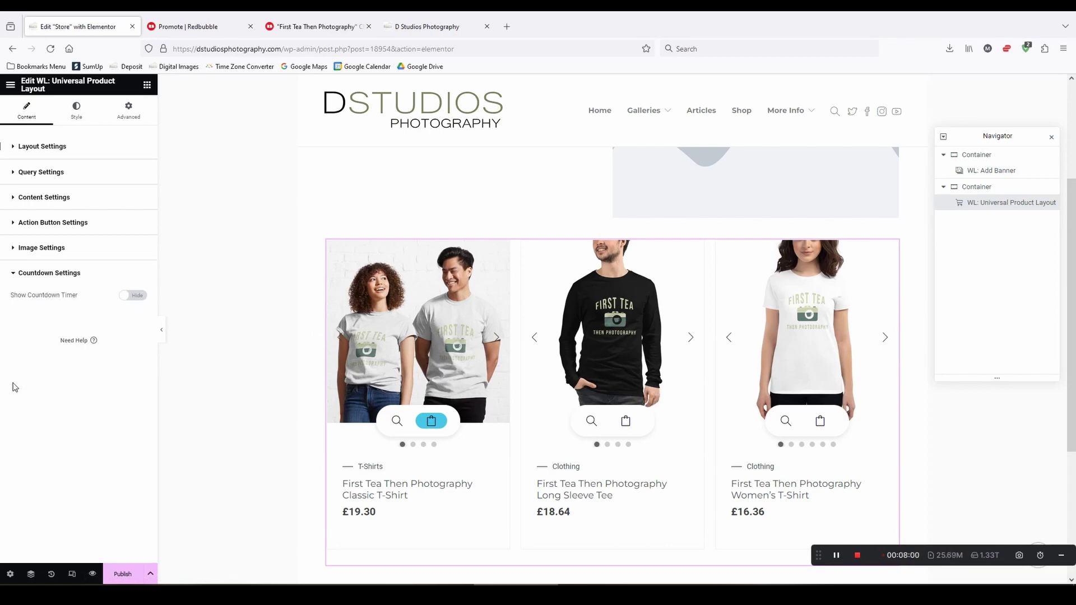
left_click(132, 295)
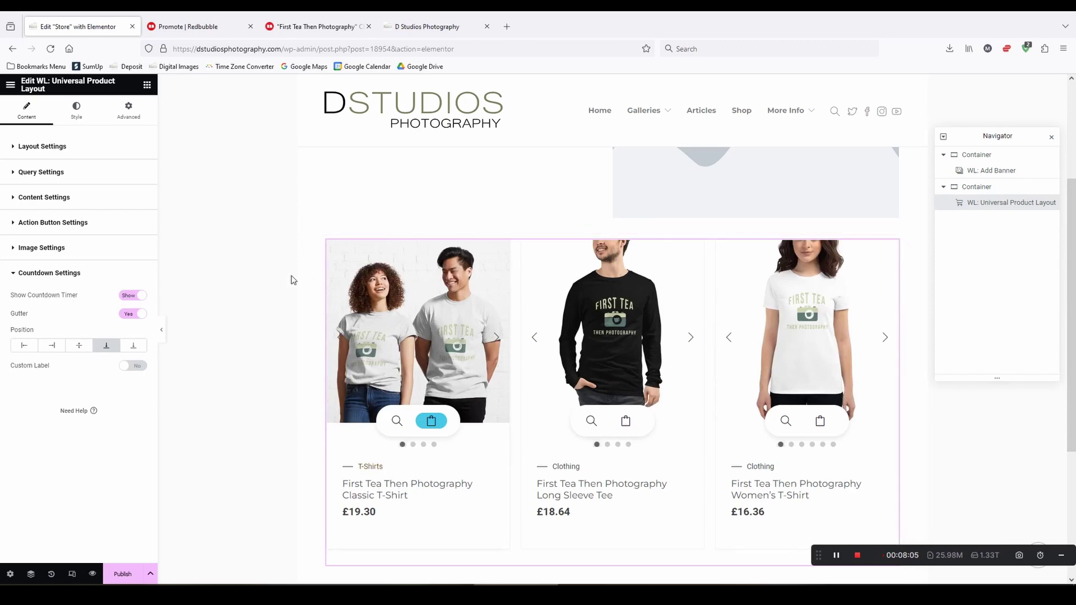
left_click(130, 297)
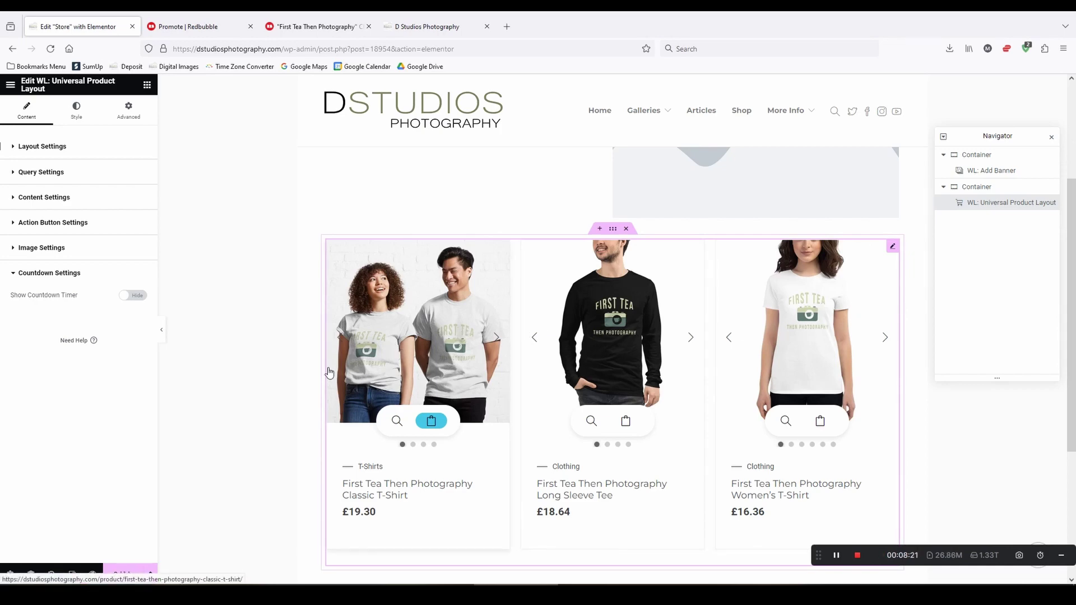
- Publish the Store page and check its Save Options
scroll(328, 372, "down", 2)
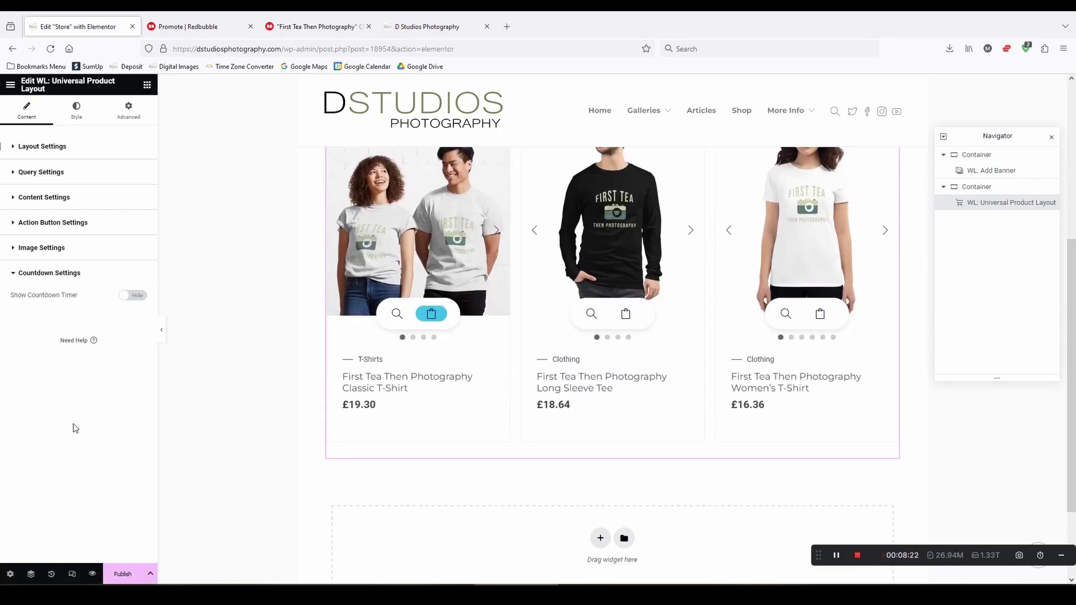
left_click(131, 574)
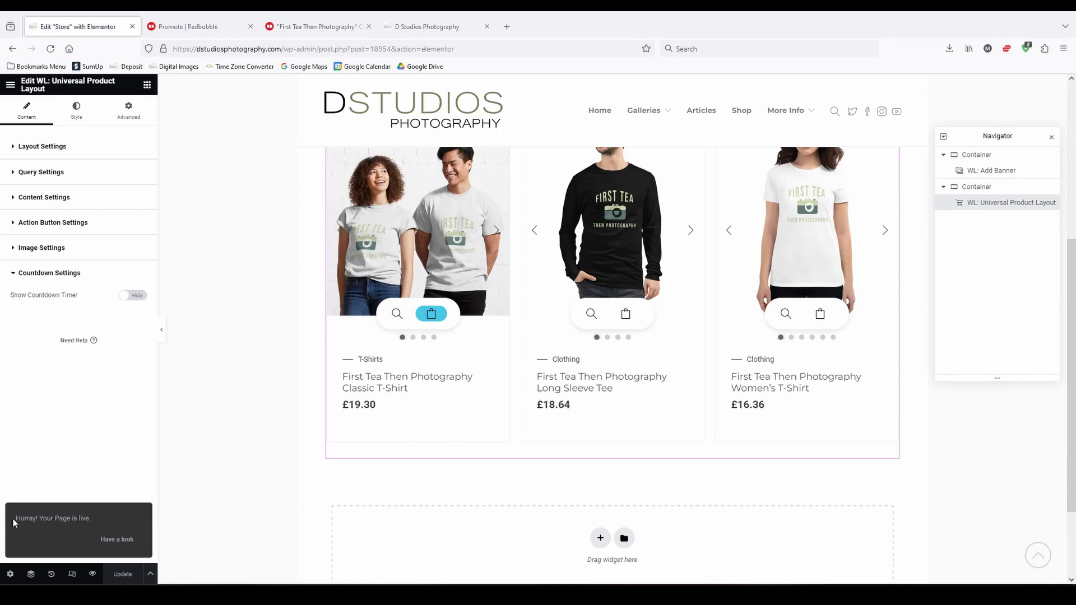
left_click(150, 573)
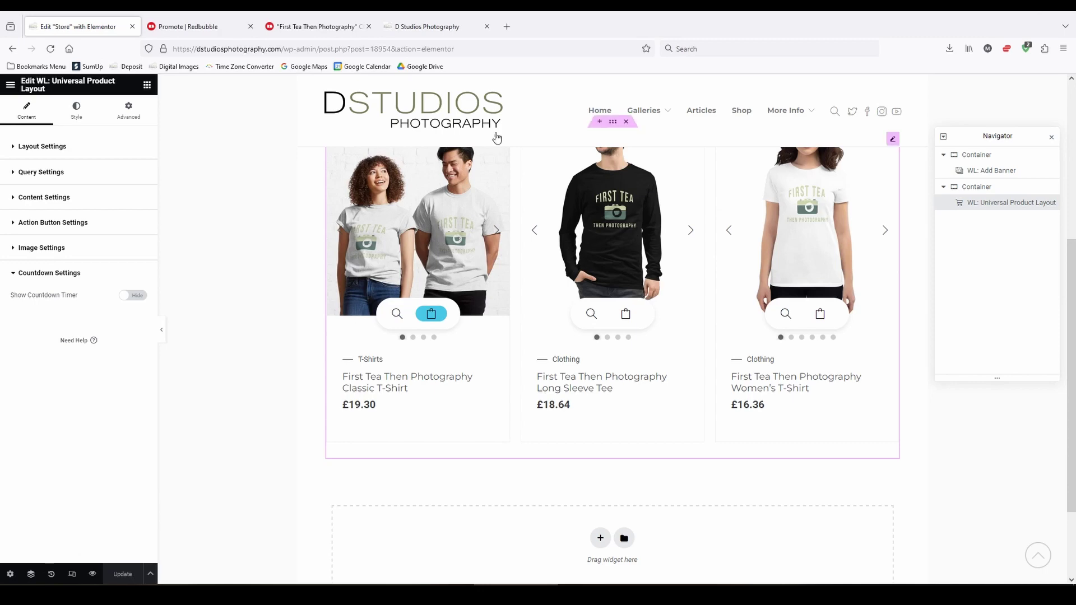
- Load the live /store page in the D Studios Photography tab
left_click(398, 29)
left_click(400, 49)
type("store")
key("Return")
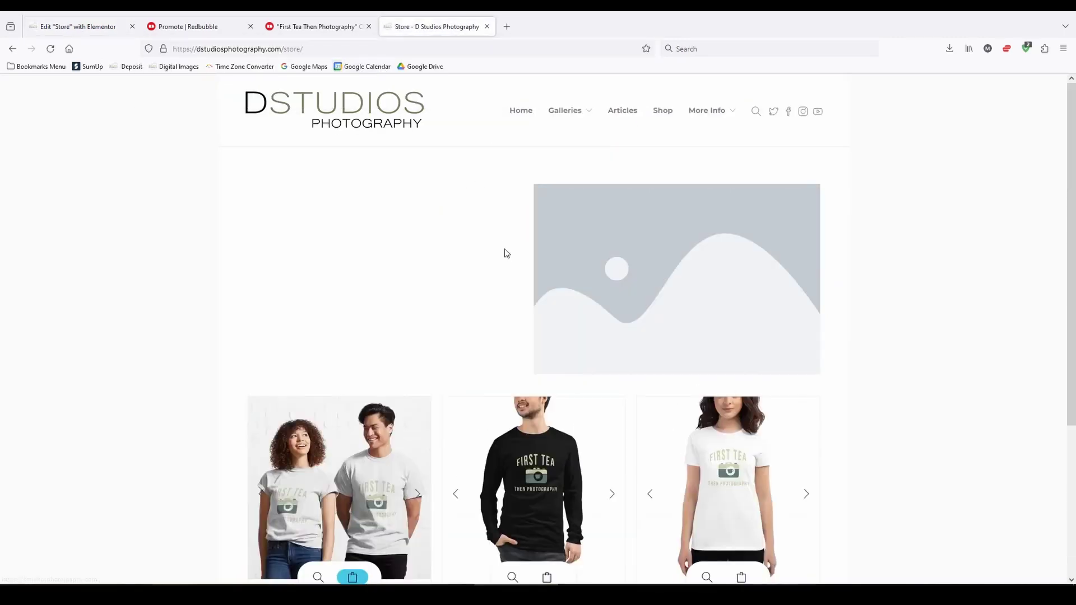
- Open the Classic T-Shirt, follow Buy Product to Redbubble, then go back to the Store page
scroll(504, 252, "down", 4)
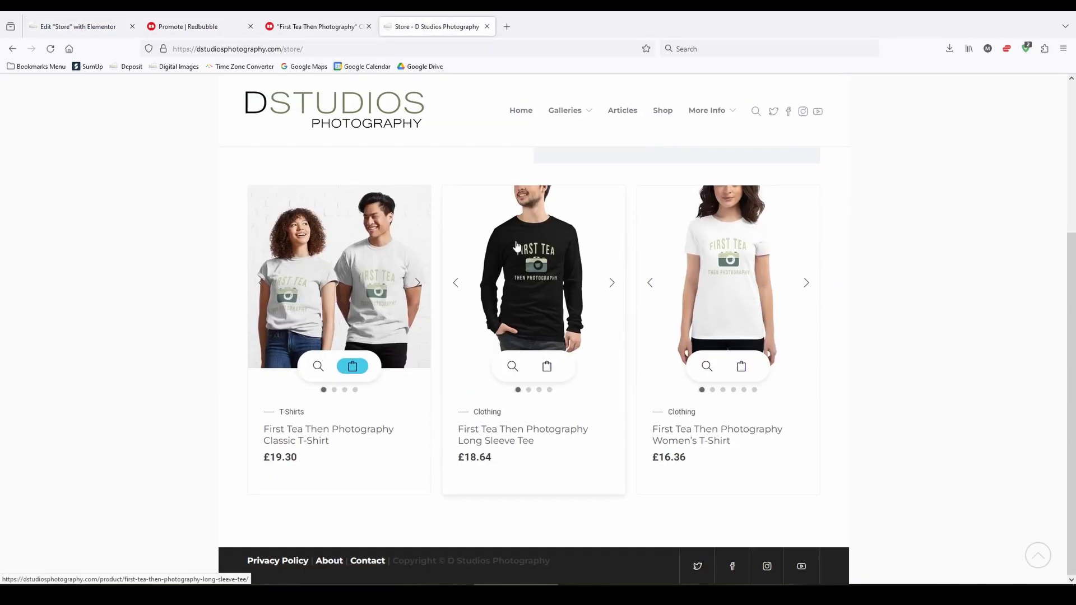
left_click(345, 287)
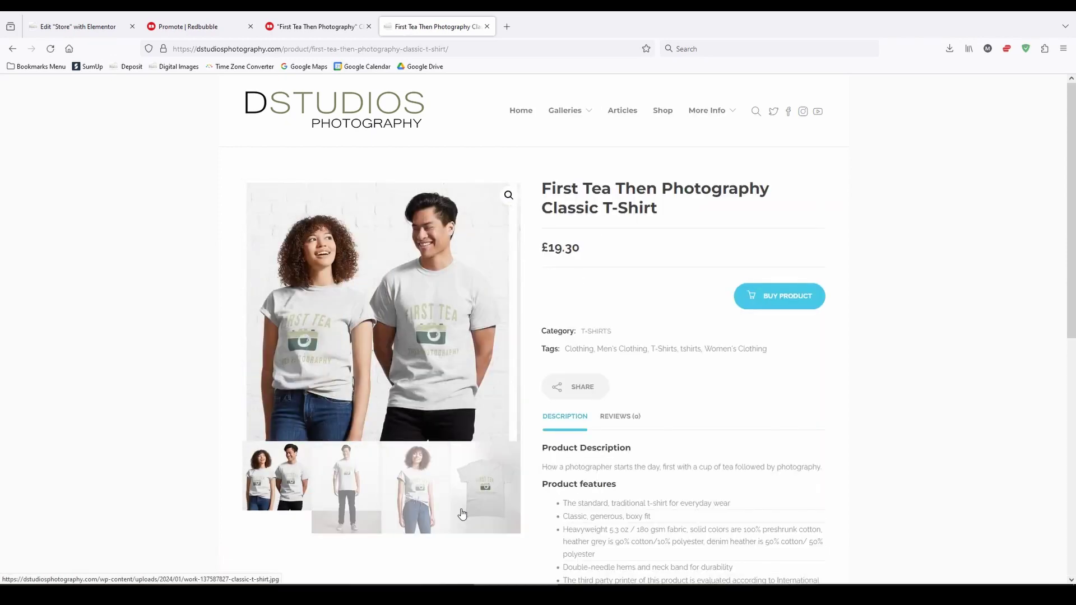
left_click(780, 298)
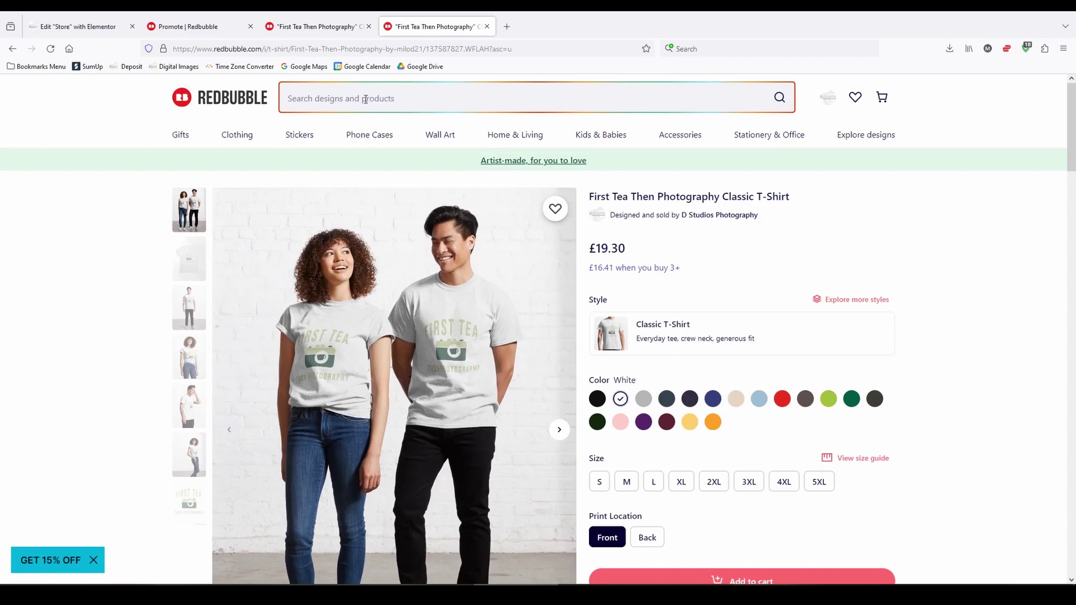
left_click(13, 50)
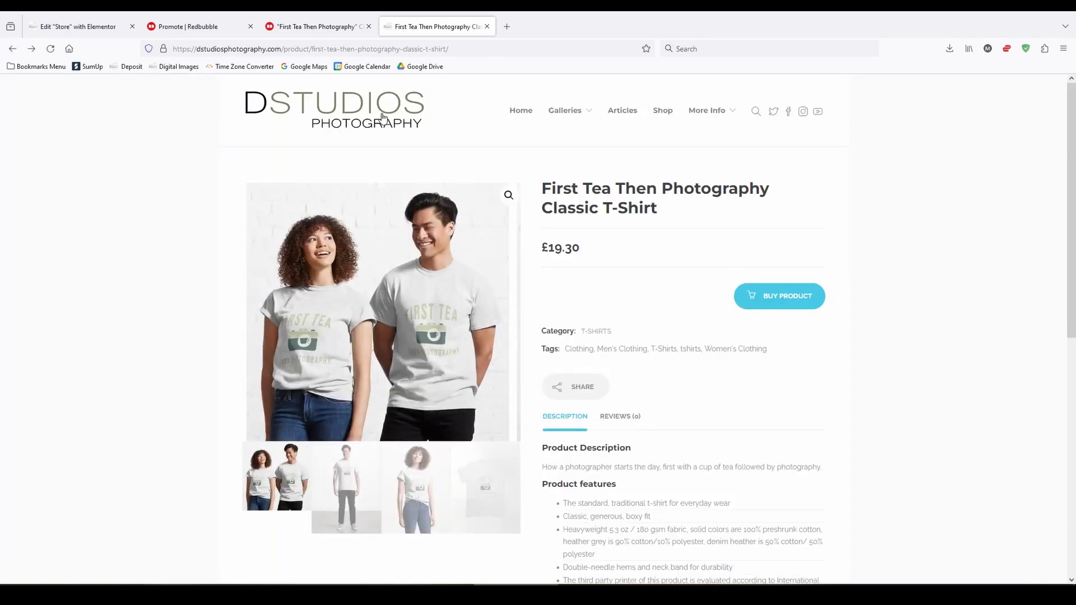
left_click(10, 49)
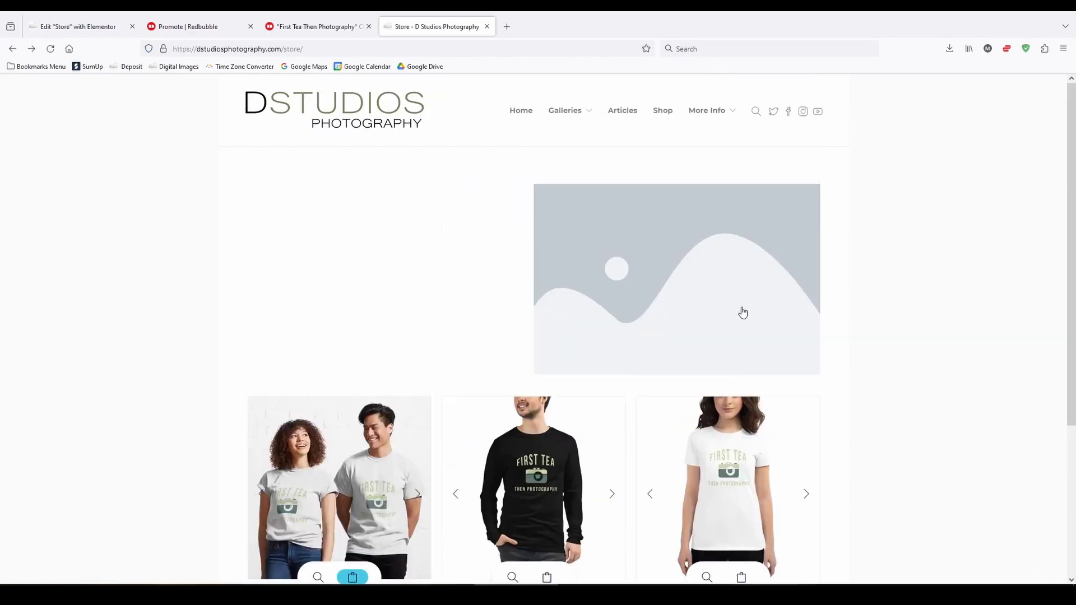
- Back in Elementor, open the banner's image picker and close Insert Media without choosing an image
left_click(12, 49)
left_click(50, 31)
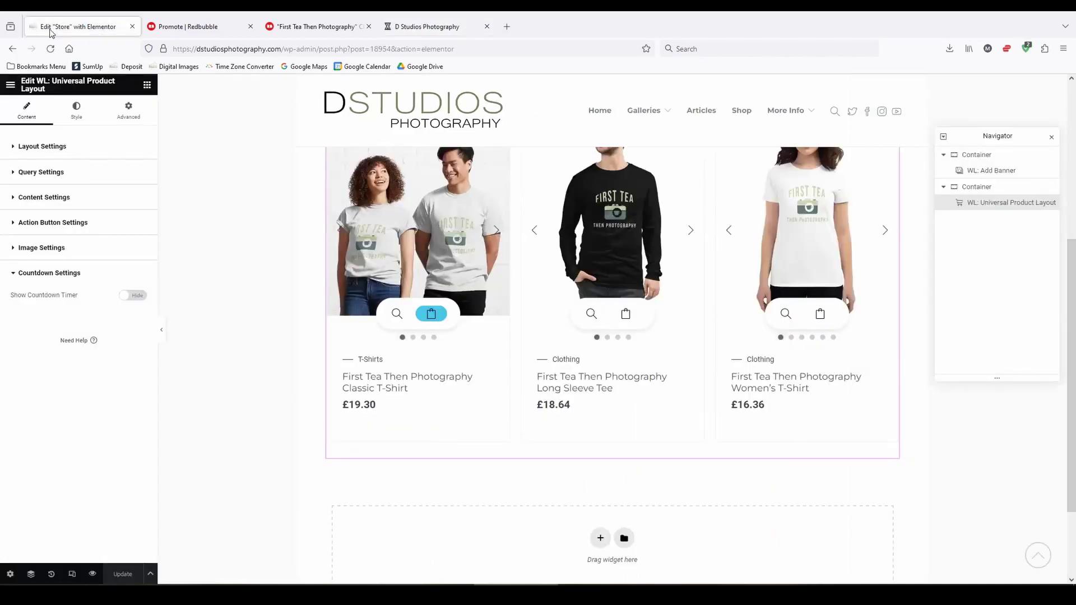
scroll(227, 465, "up", 2)
left_click(629, 187)
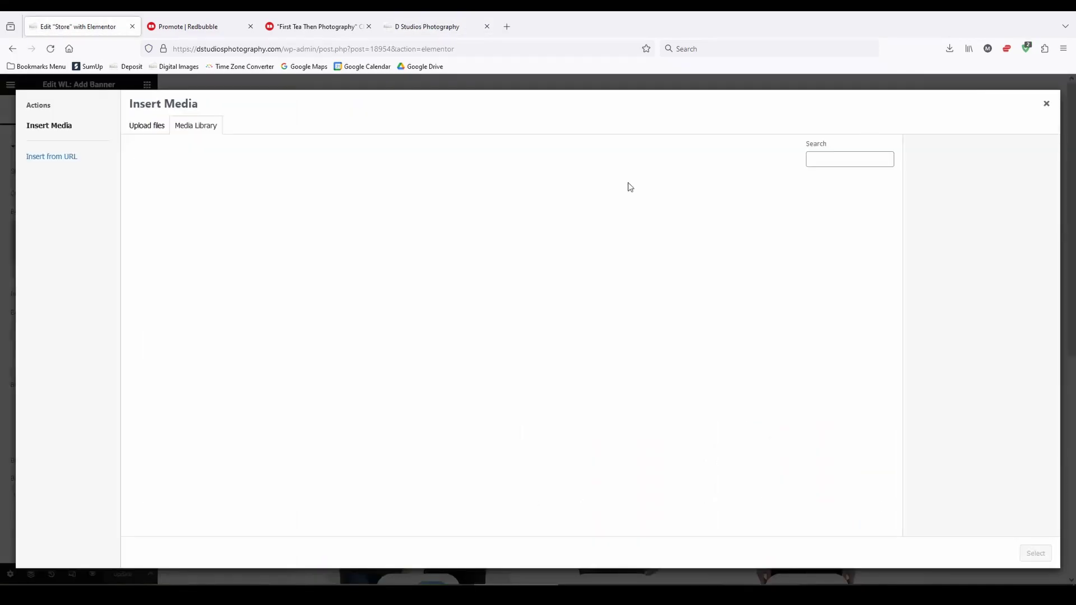
left_click(1045, 103)
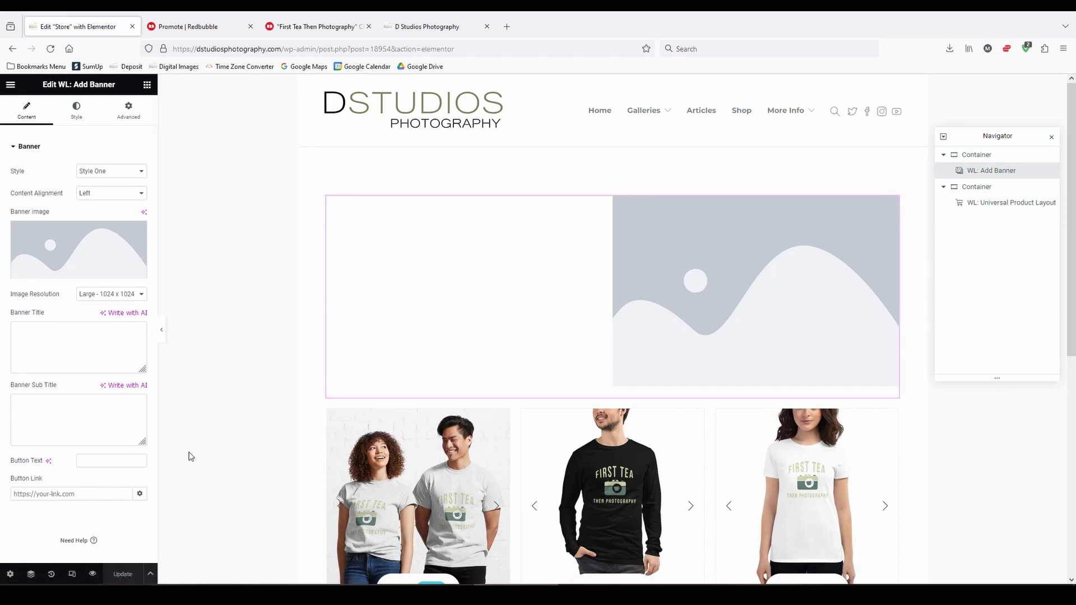
scroll(192, 454, "down", 3)
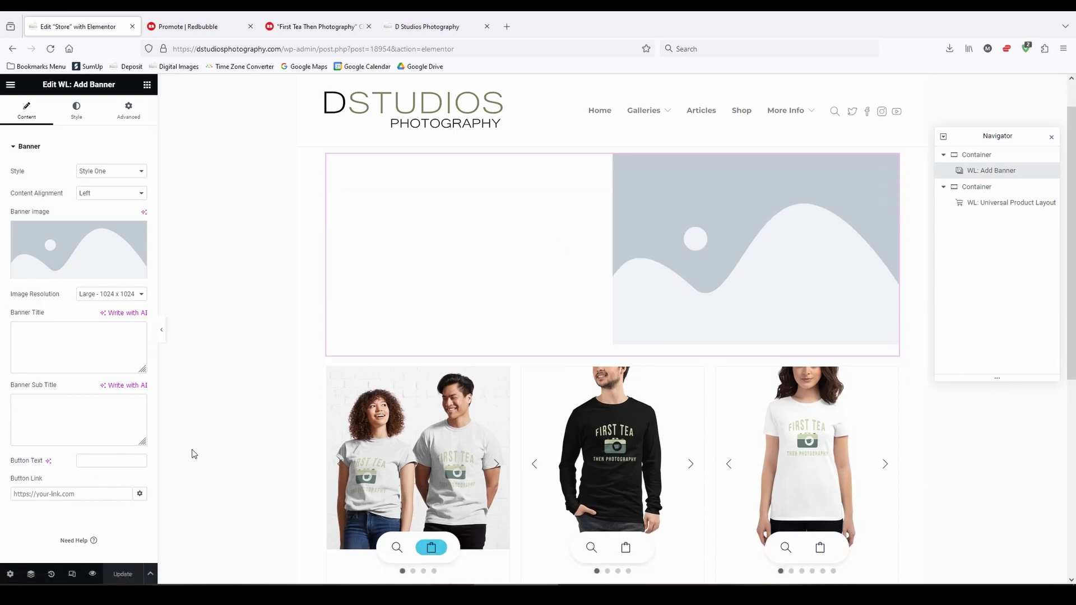
scroll(190, 455, "up", 3)
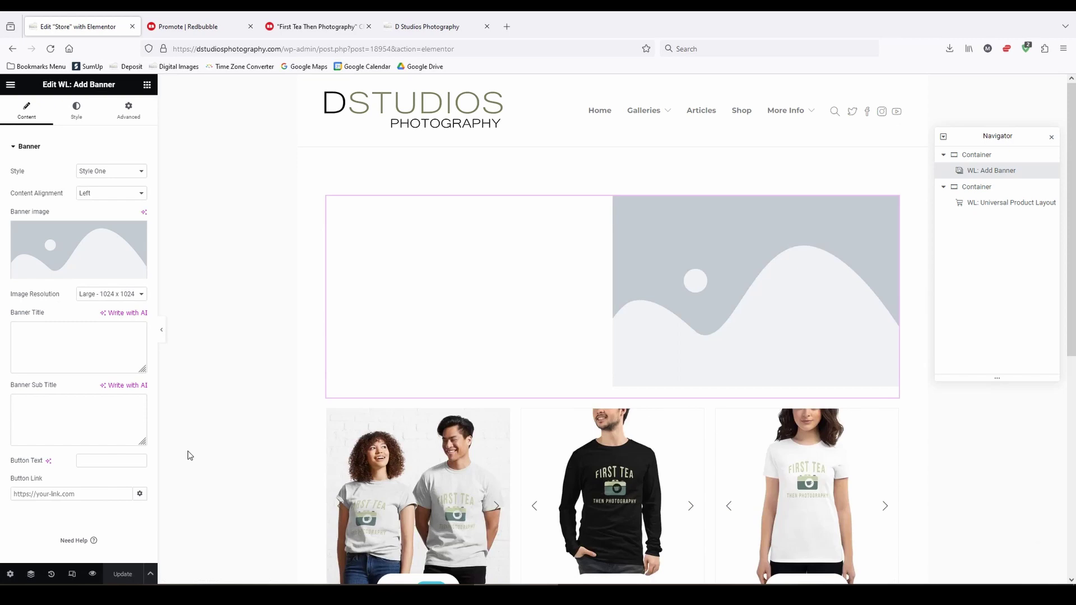